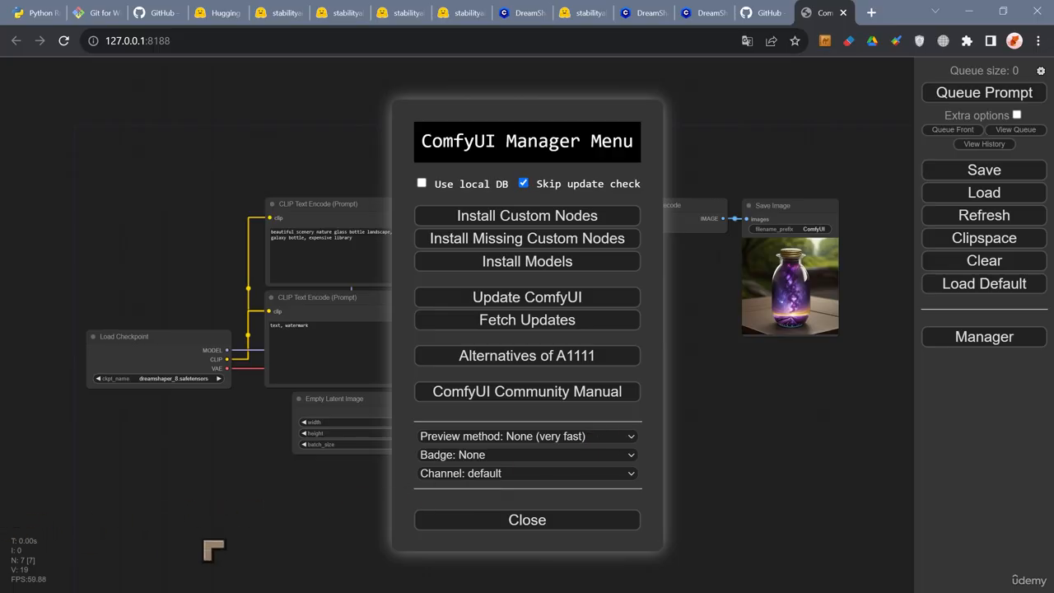
Close the ComfyUI Manager menu and open it again
left_click(512, 520)
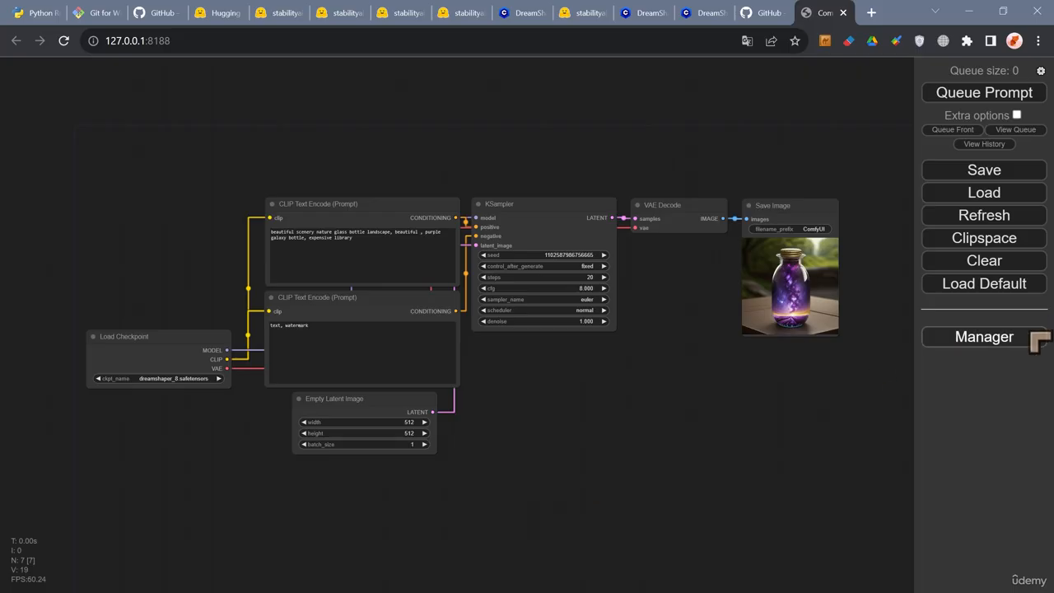
left_click(1034, 339)
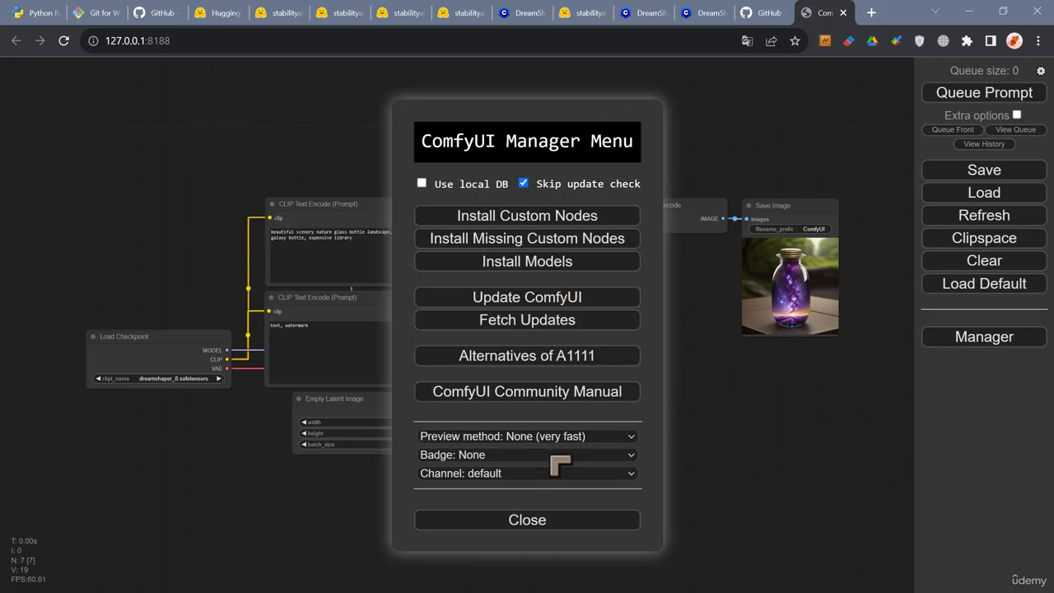
left_click(553, 521)
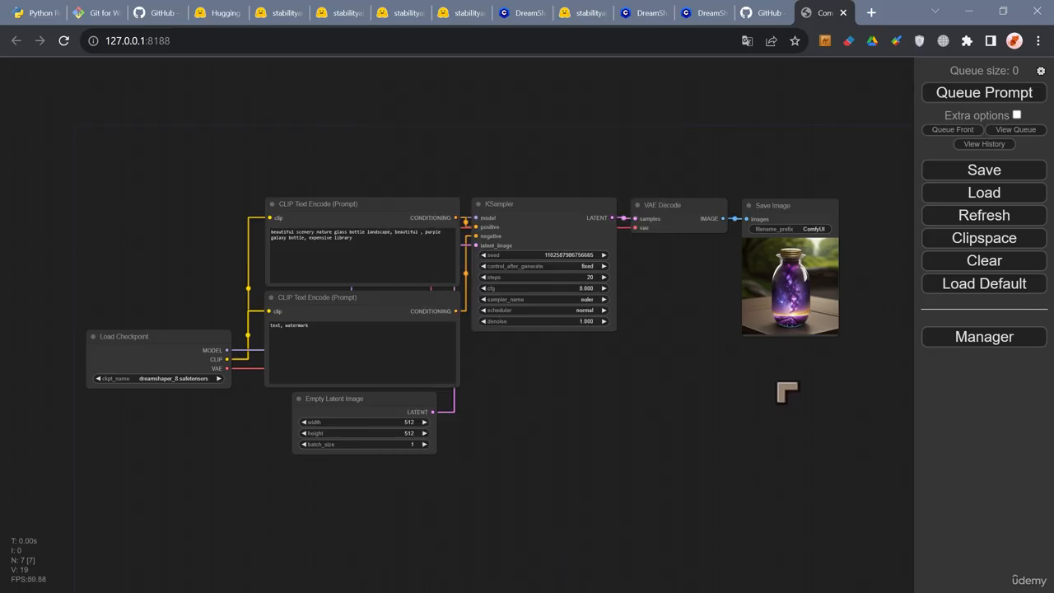
left_click(1020, 338)
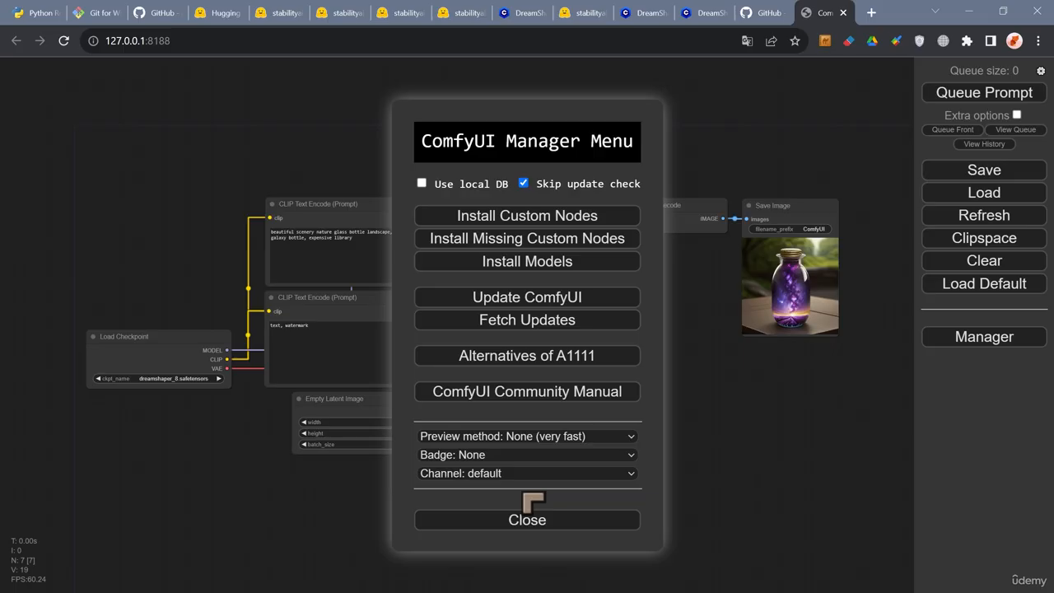
Switch to File Explorer and open the custom_nodes folder inside the ComfyUI folder
key("alt+Tab")
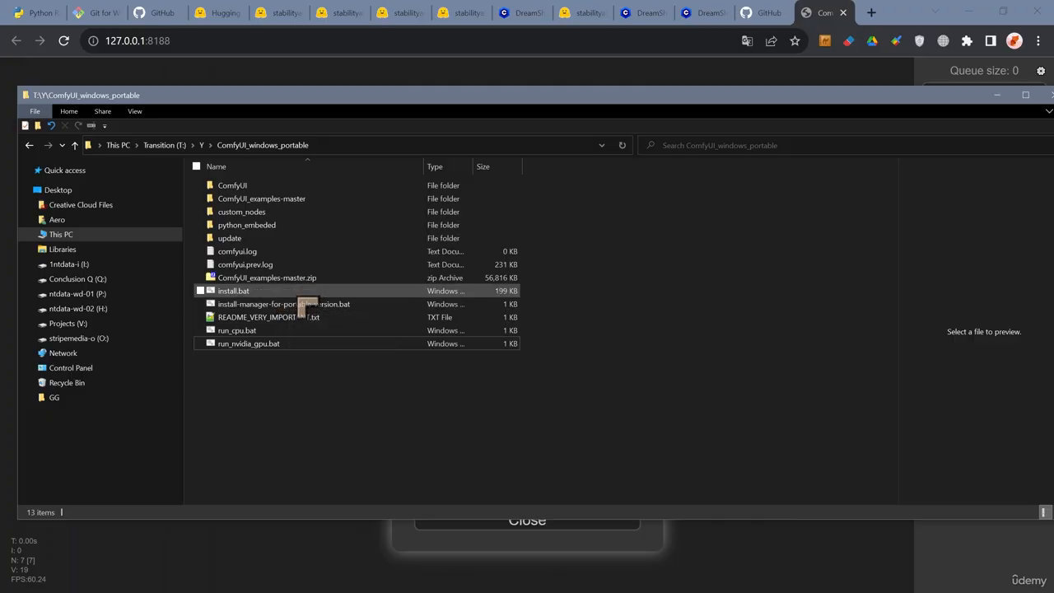
double_click(262, 189)
scroll(366, 342, "down", 1)
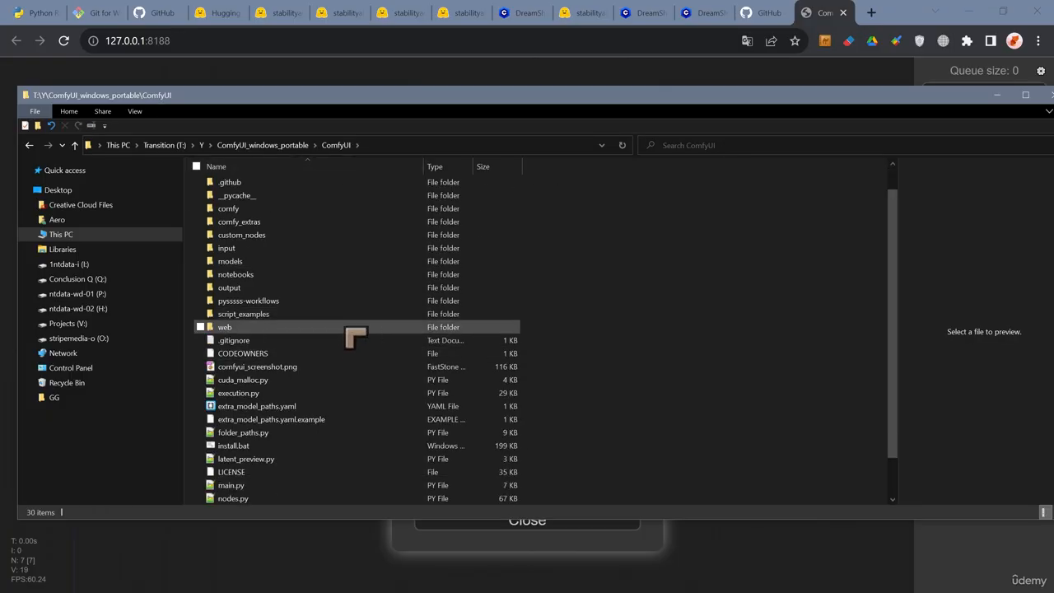
scroll(350, 329, "up", 1)
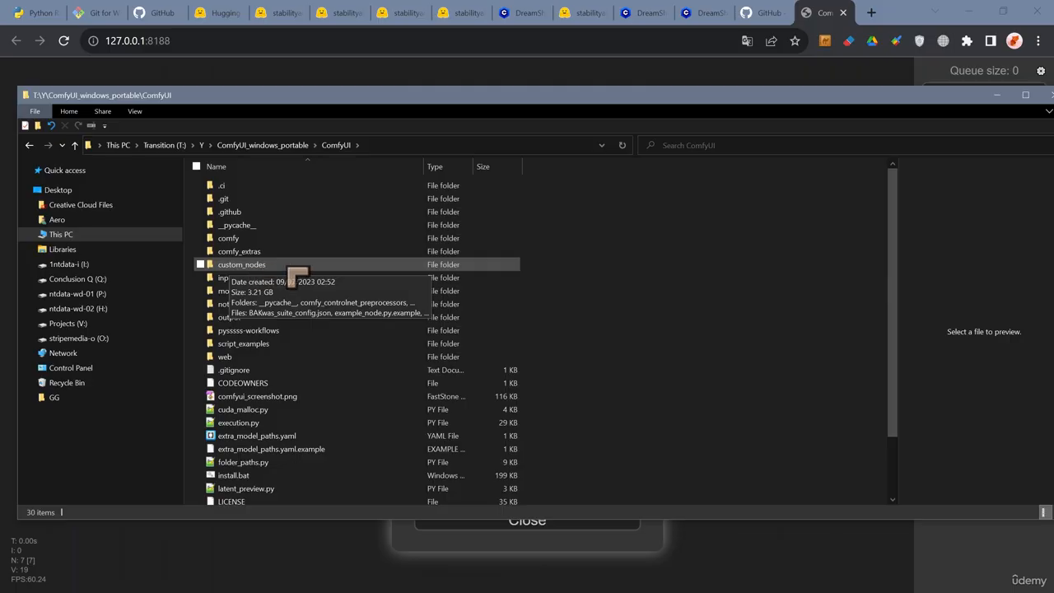
double_click(290, 270)
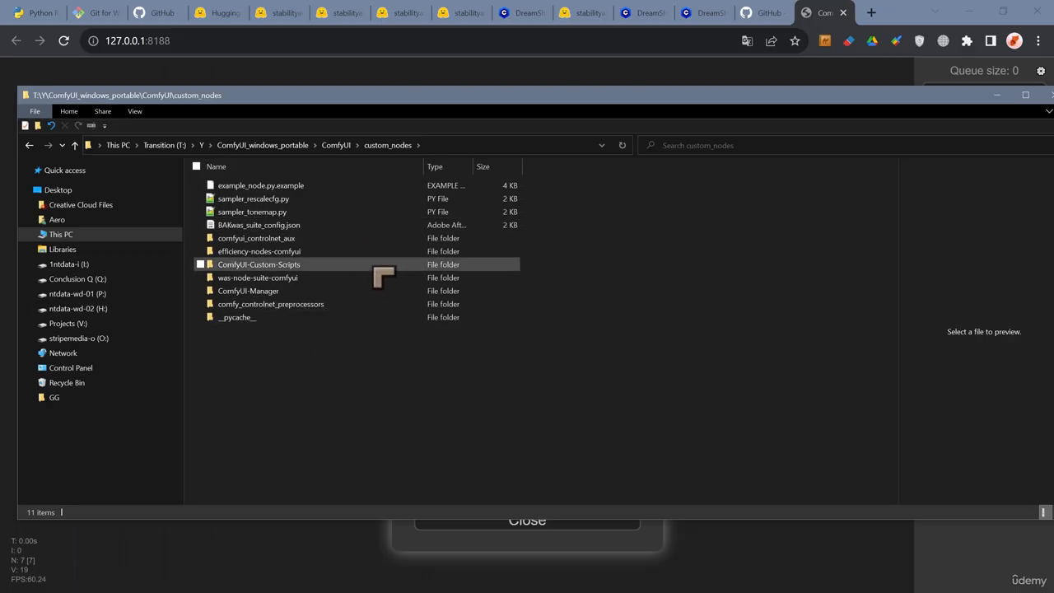
Go to ComfyUI's models folder and look into its vae folder and the SDXL-VAE subfolder
left_click(337, 146)
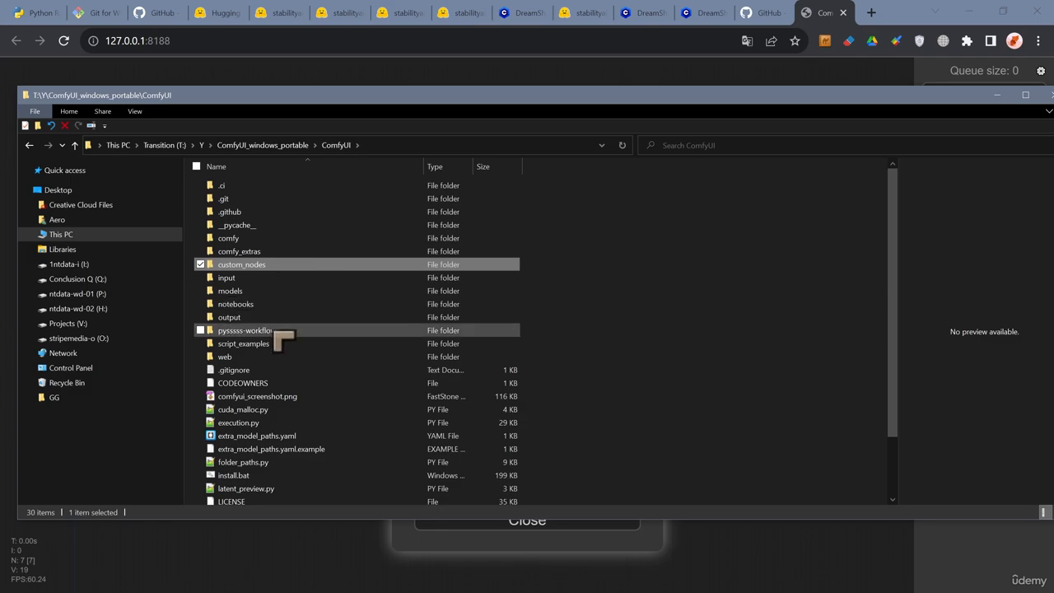
double_click(276, 295)
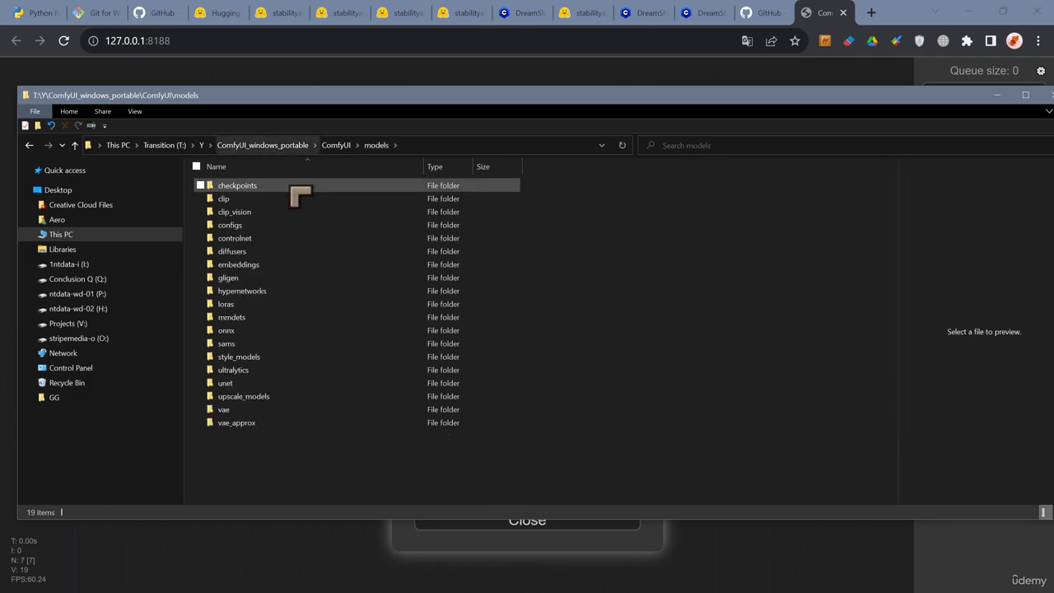
double_click(288, 411)
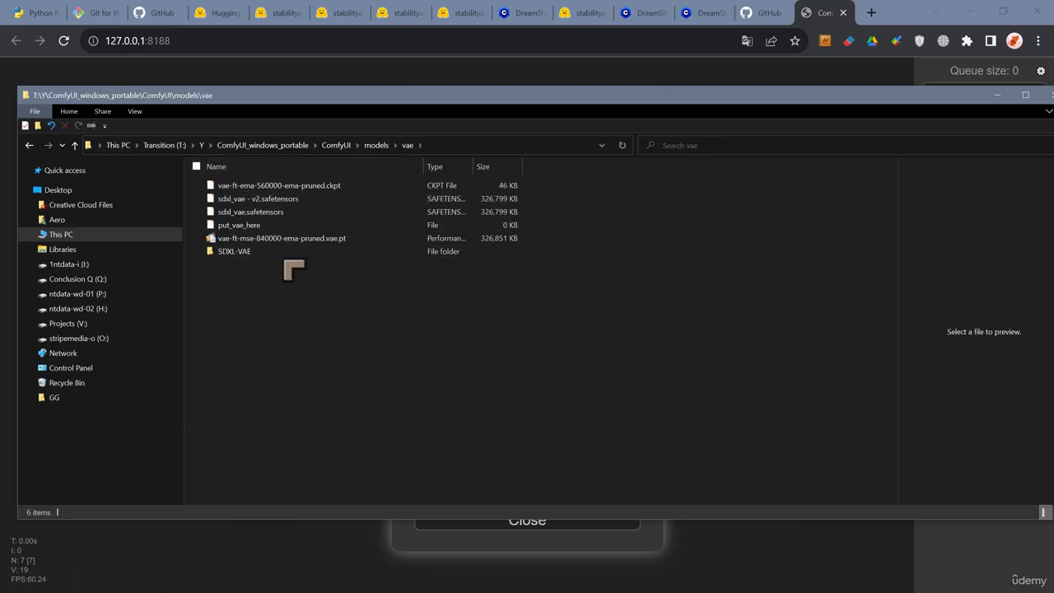
double_click(284, 254)
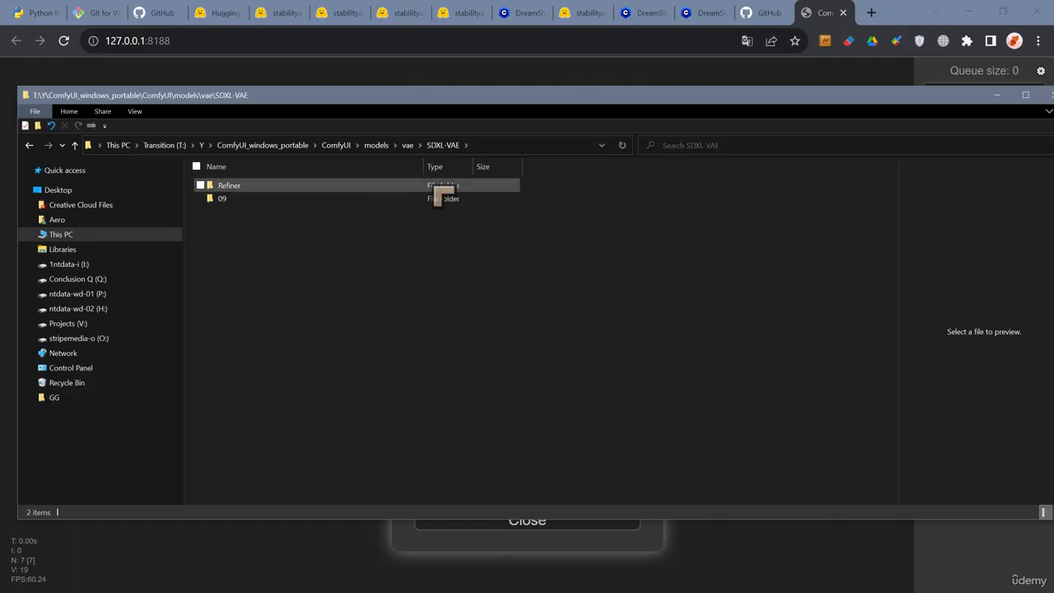
Return to the models folder and point out the controlnet and loras folders
left_click(407, 146)
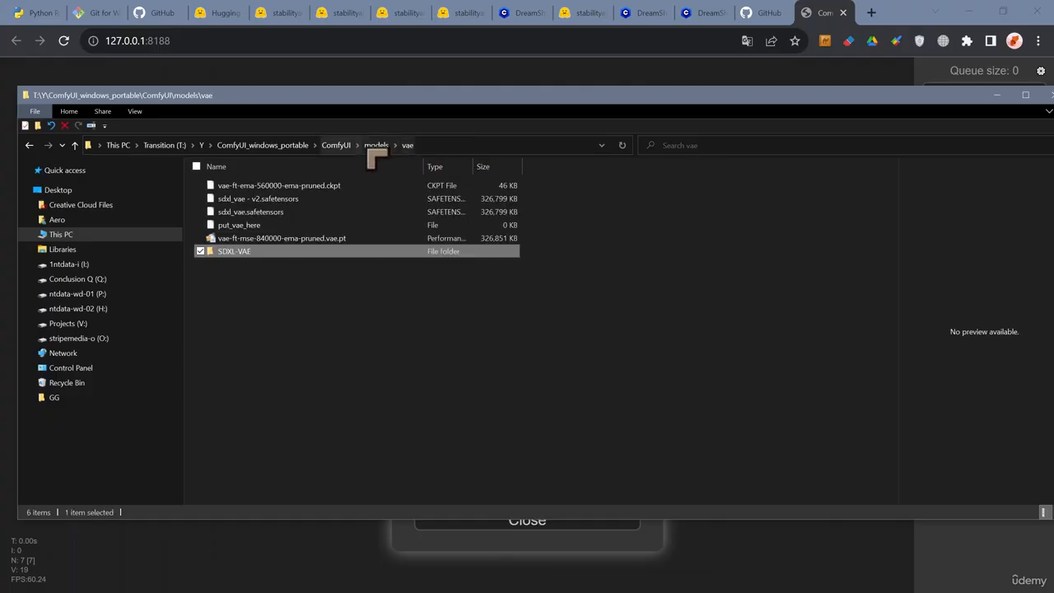
left_click(370, 151)
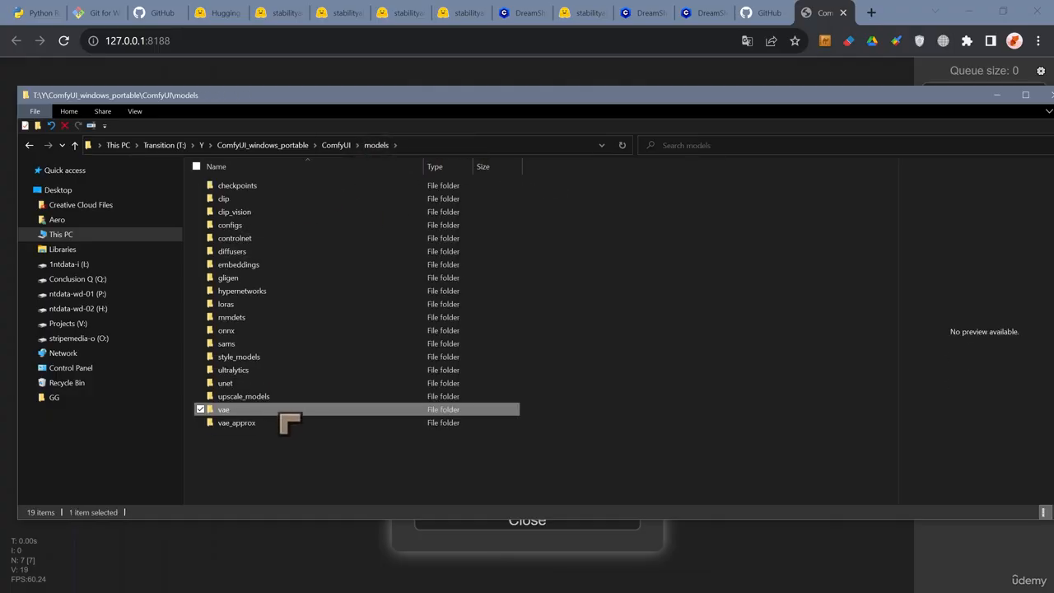
left_click(284, 238)
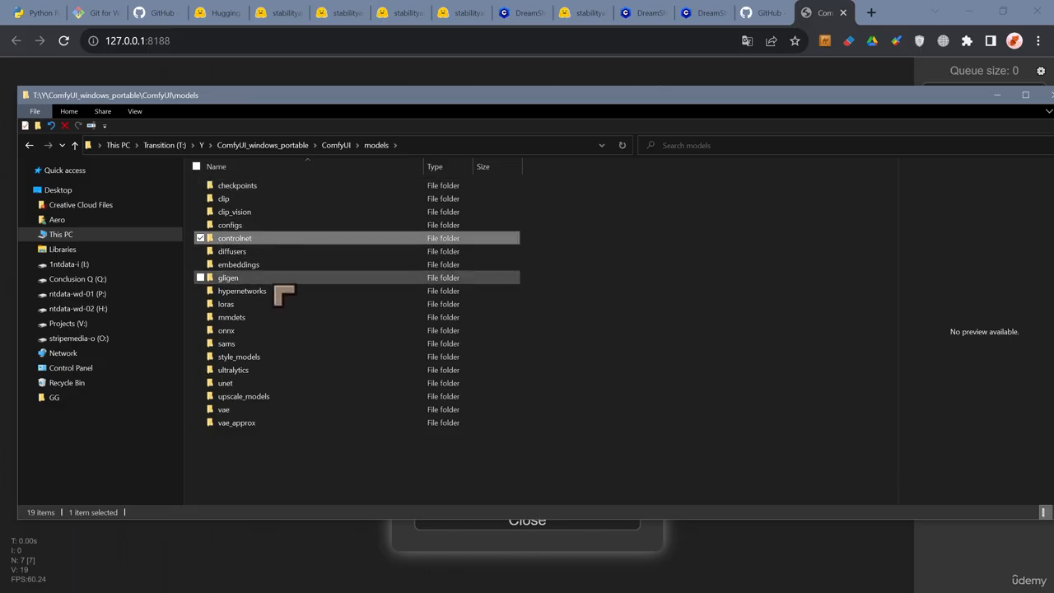
left_click(283, 304)
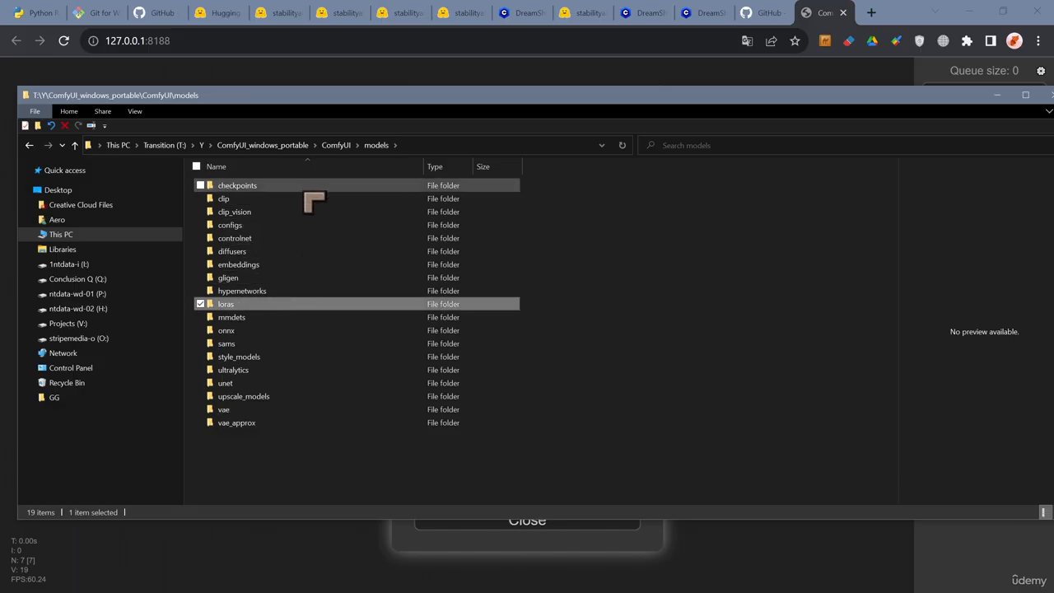
left_click(378, 148)
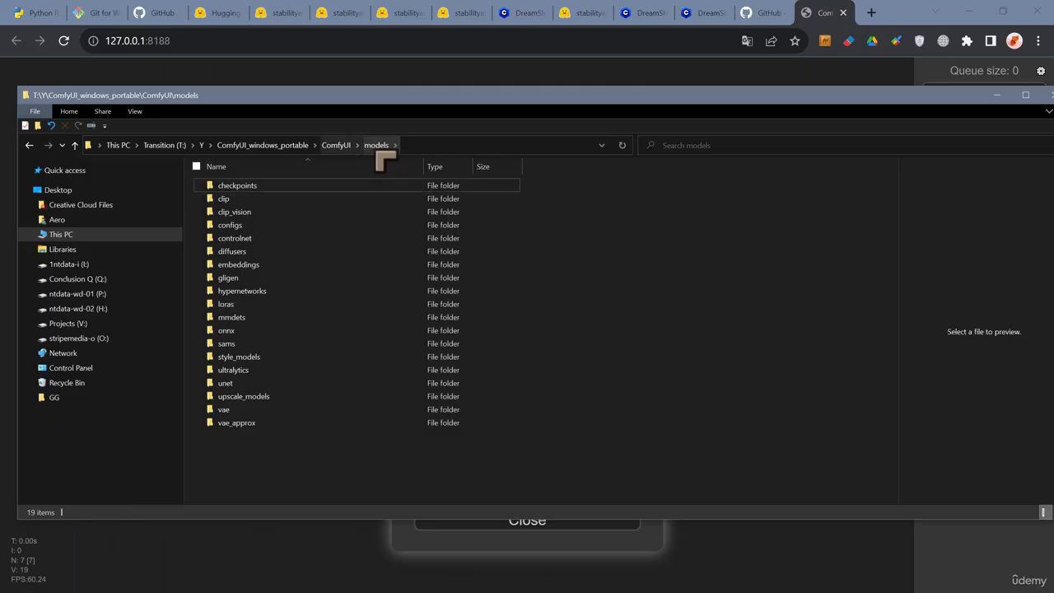
Go back up to the ComfyUI folder and reopen custom_nodes
left_click(343, 146)
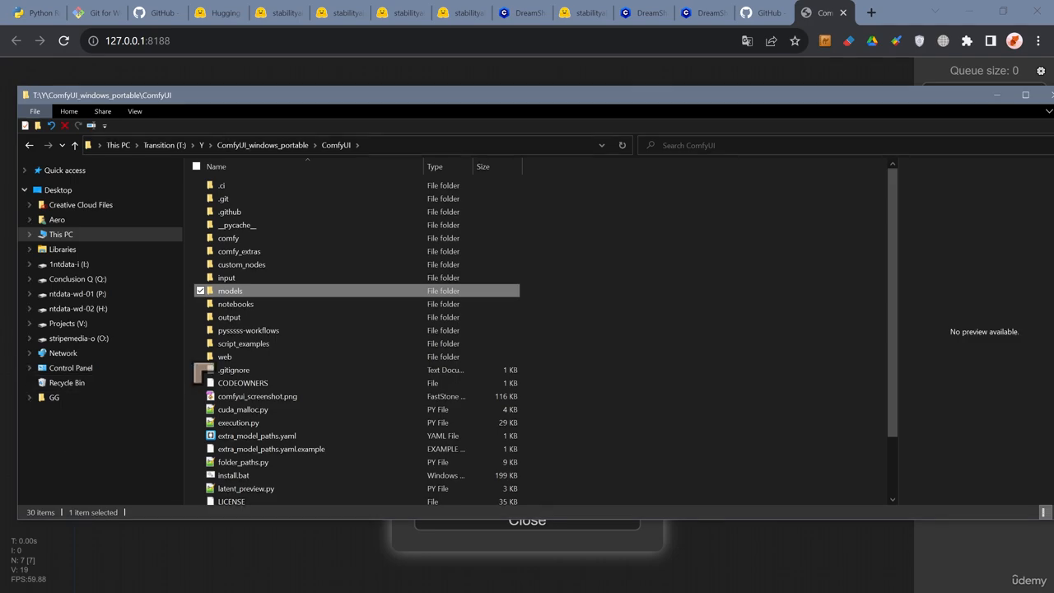
left_click(272, 265)
double_click(272, 265)
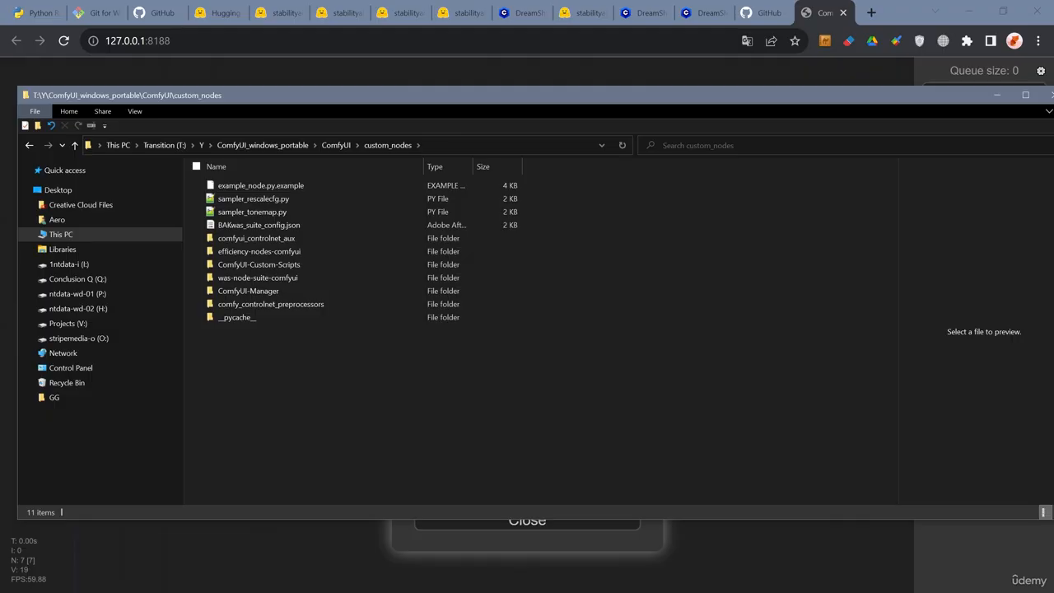
Return to ComfyUI in the browser, update ComfyUI through the Manager, and fetch extension updates, dismissing both notices
key("alt+Tab")
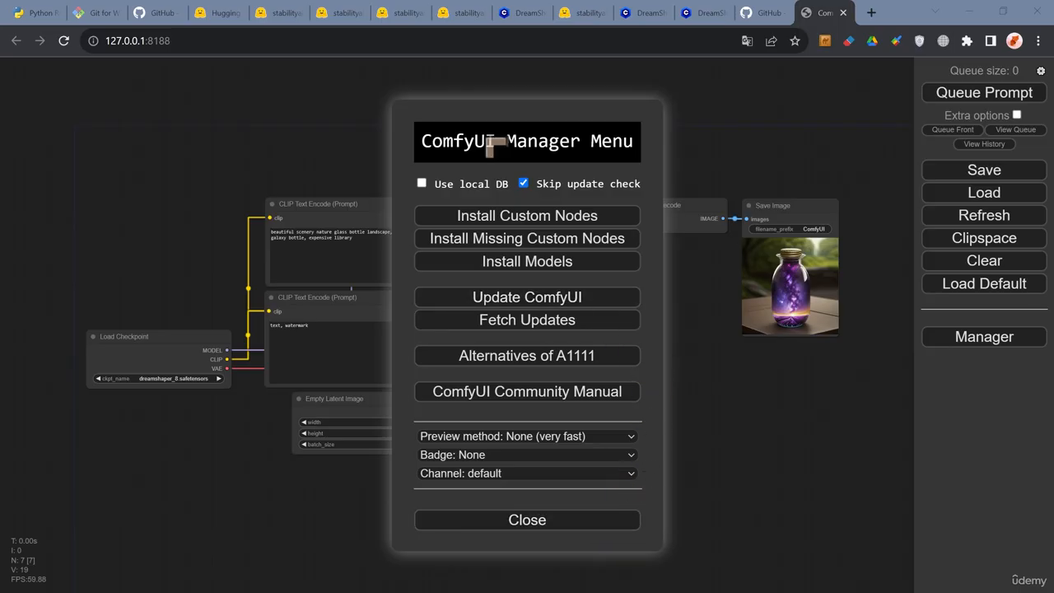
left_click_drag(461, 111, 590, 131)
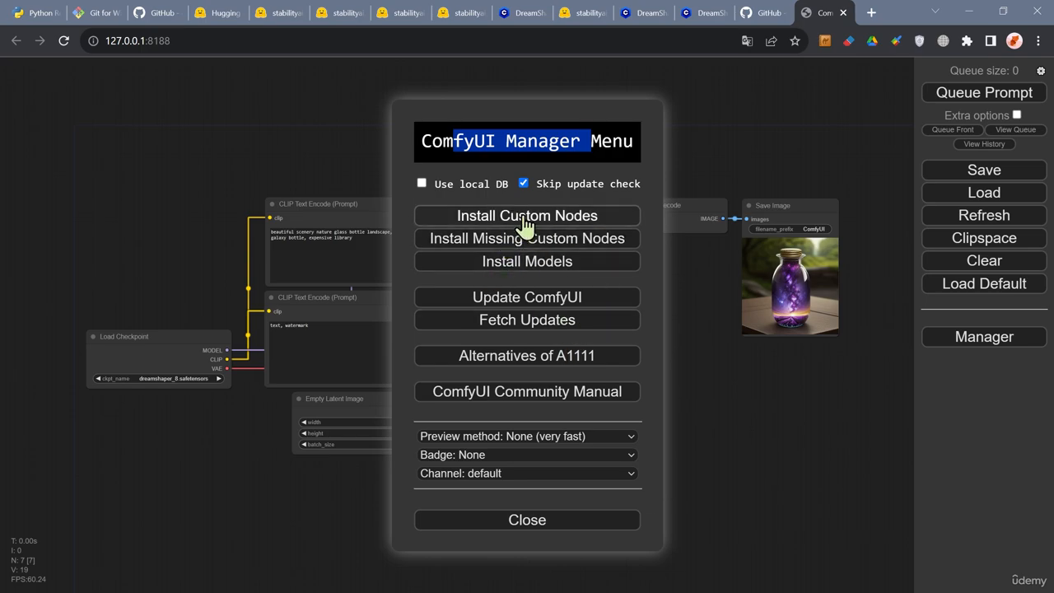
left_click(555, 306)
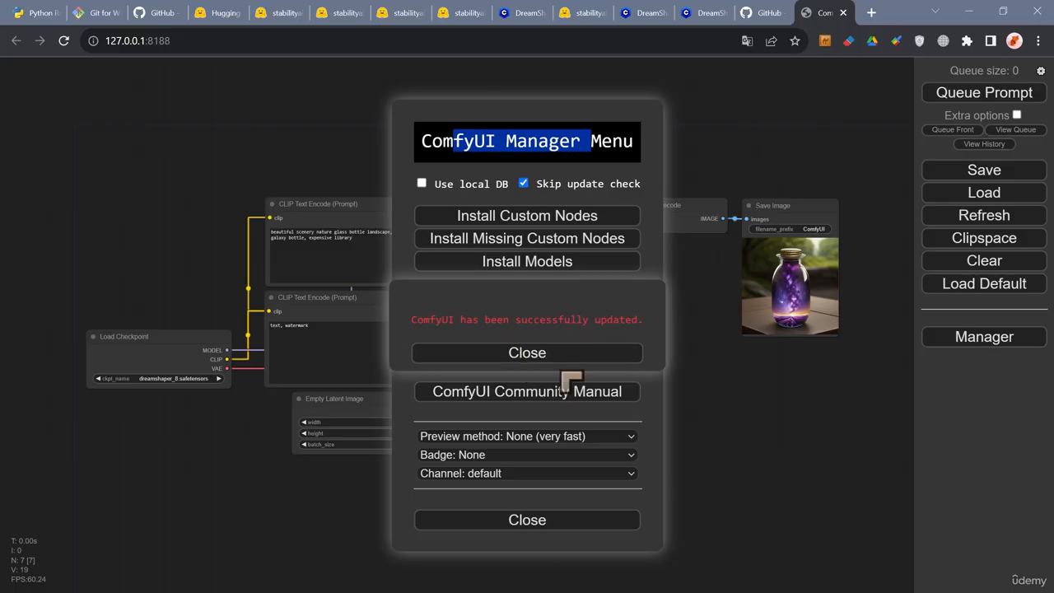
left_click(519, 358)
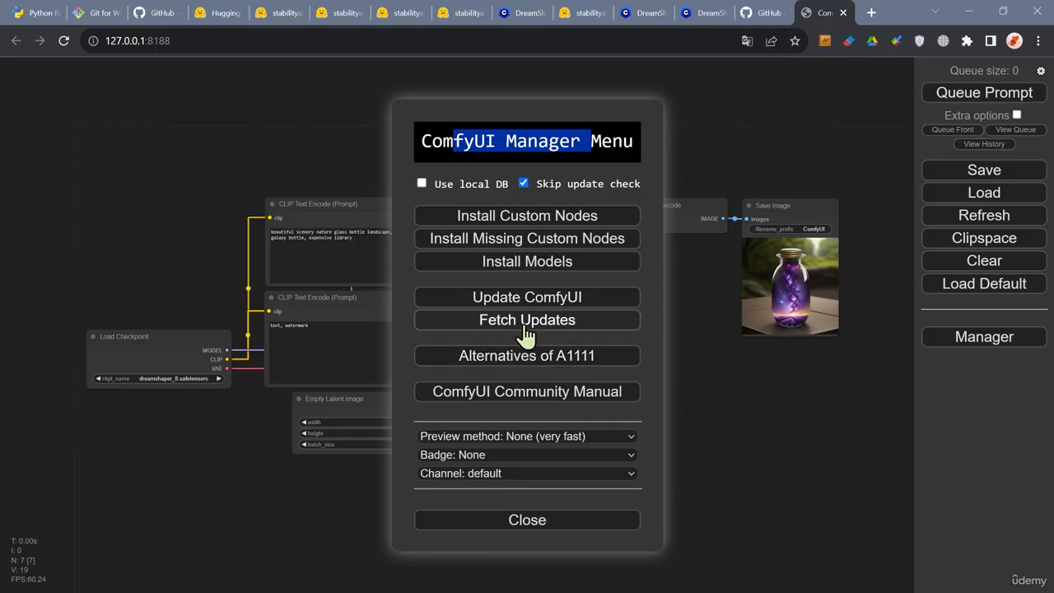
left_click(526, 325)
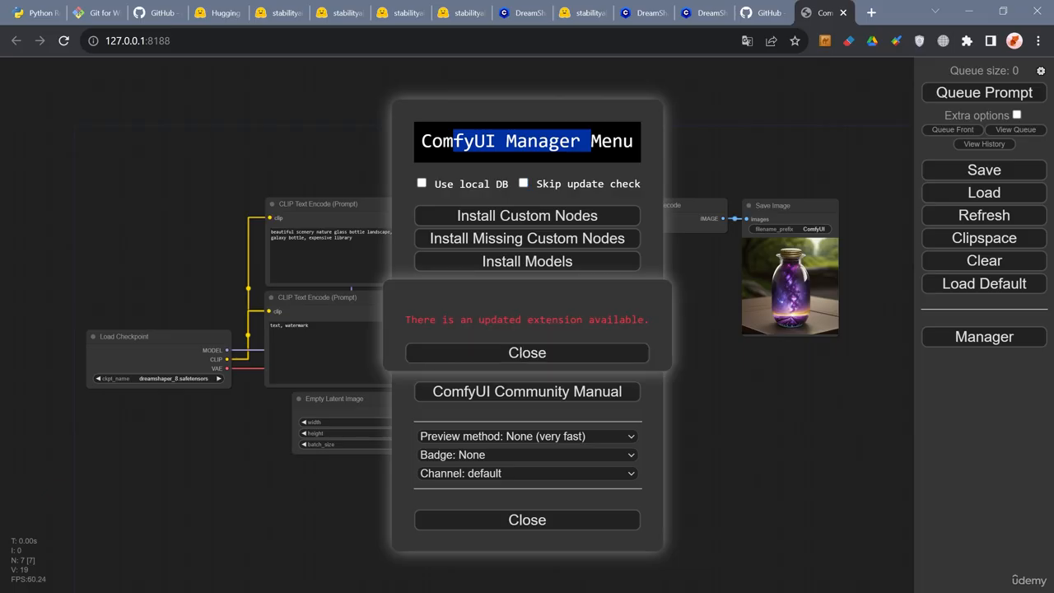
left_click(534, 354)
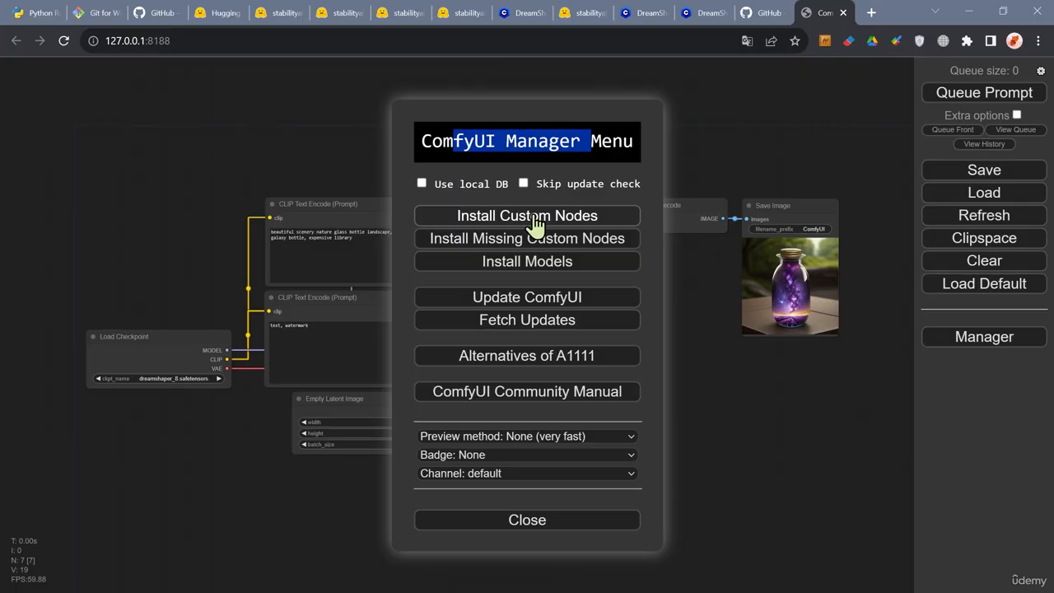
Open the Manager's list of installable custom nodes and look through it from start to end
left_click(535, 220)
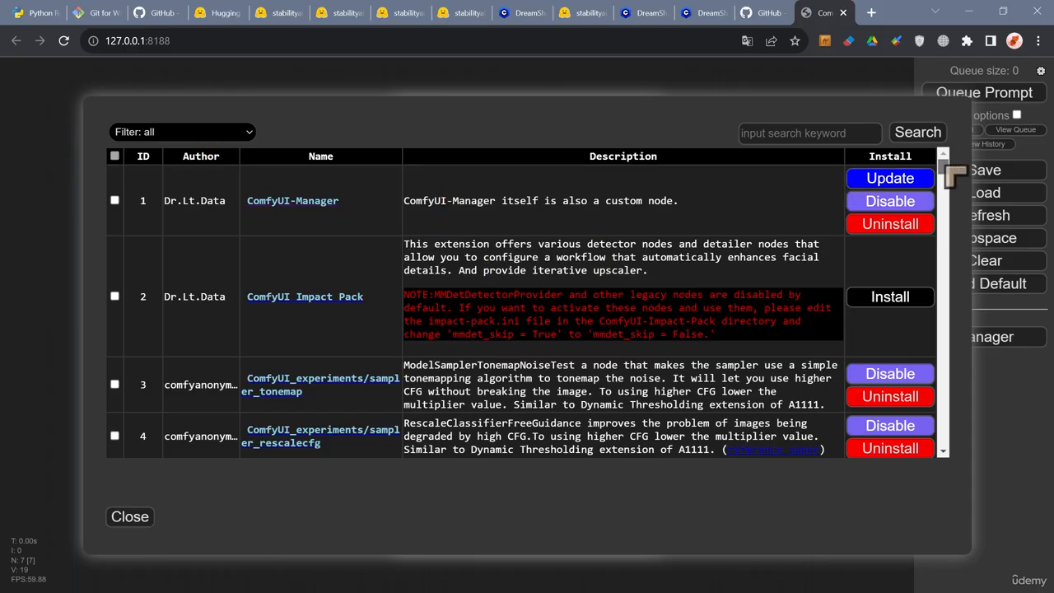
left_click_drag(949, 172, 955, 442)
left_click_drag(945, 458, 945, 158)
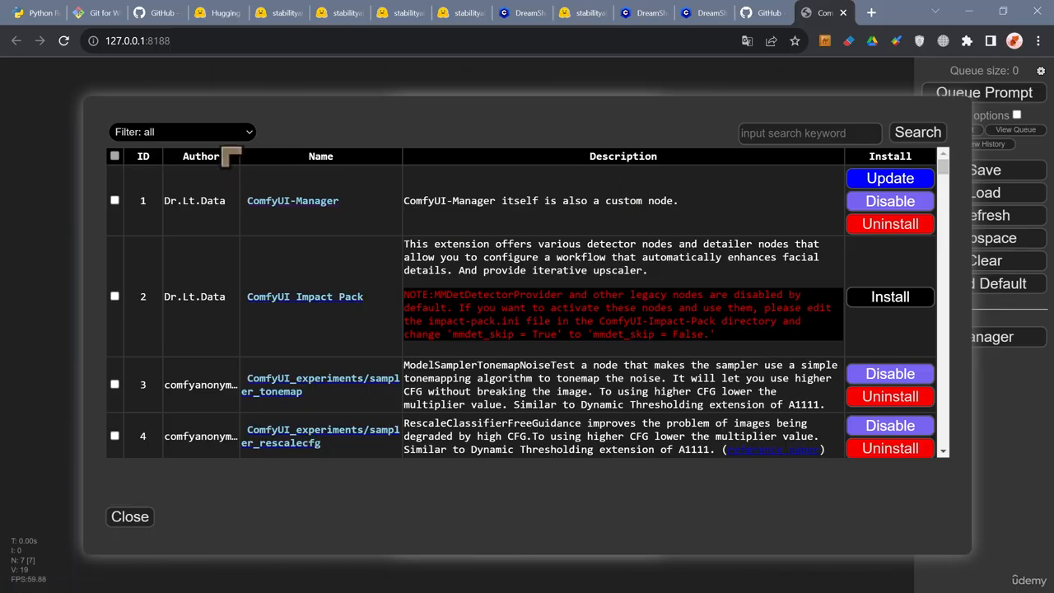
Filter the custom nodes list to show only installed nodes
left_click(186, 134)
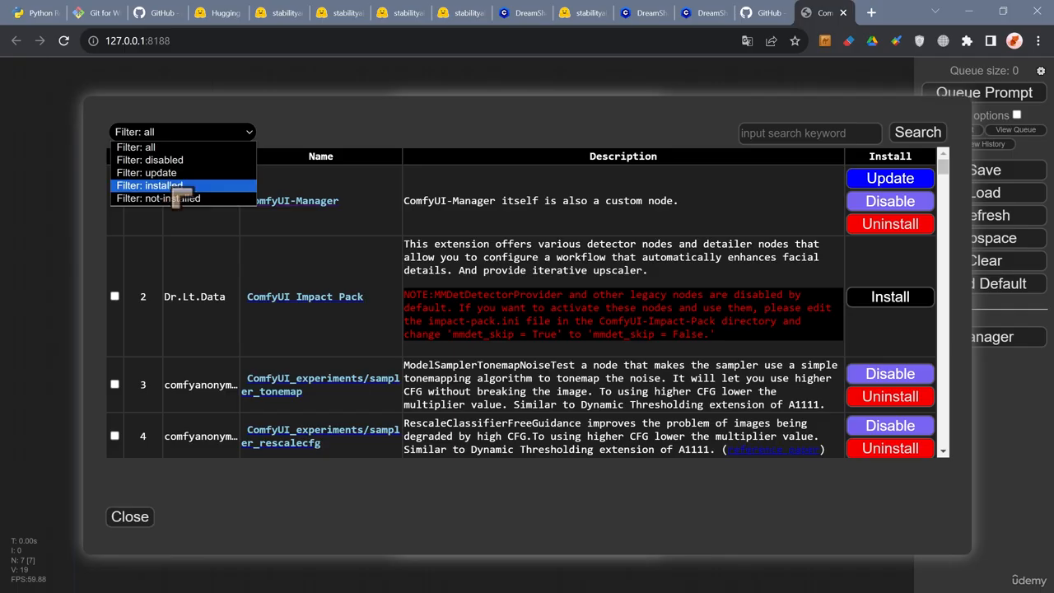
left_click(158, 134)
left_click(158, 134)
left_click(178, 190)
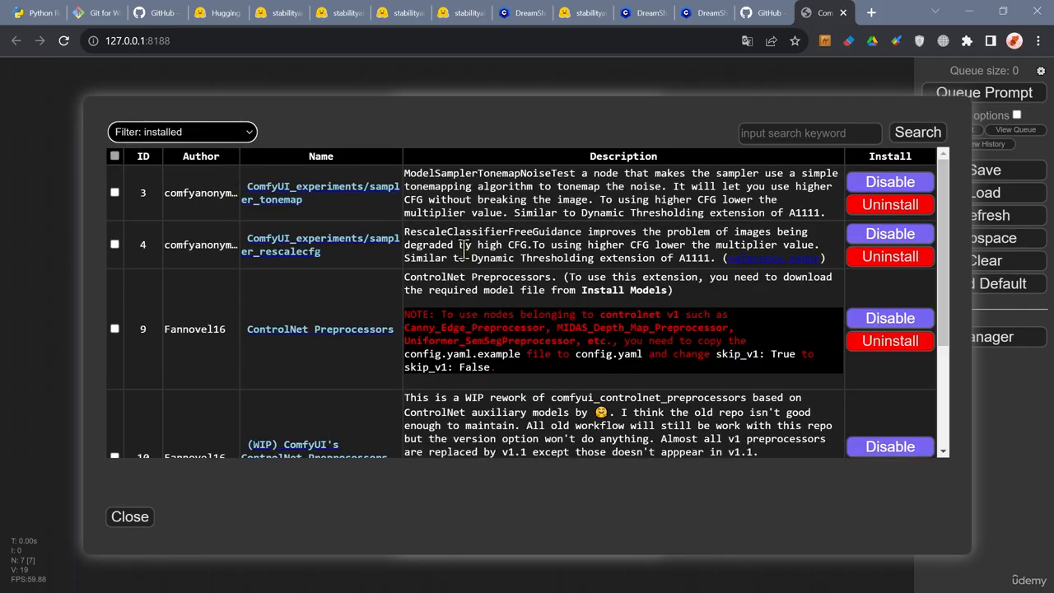
Review the installed custom nodes, including the two ControlNet preprocessor packs and their notes
mouse_move(953, 171)
left_mouse_down()
mouse_move(945, 362)
mouse_move(941, 163)
left_mouse_up()
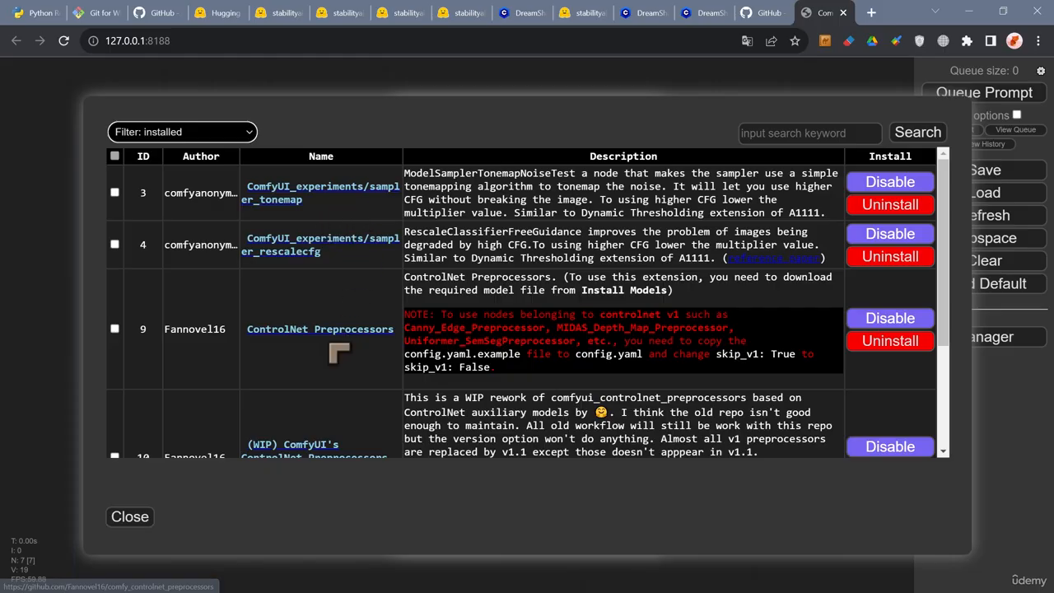
scroll(350, 350, "down", 2)
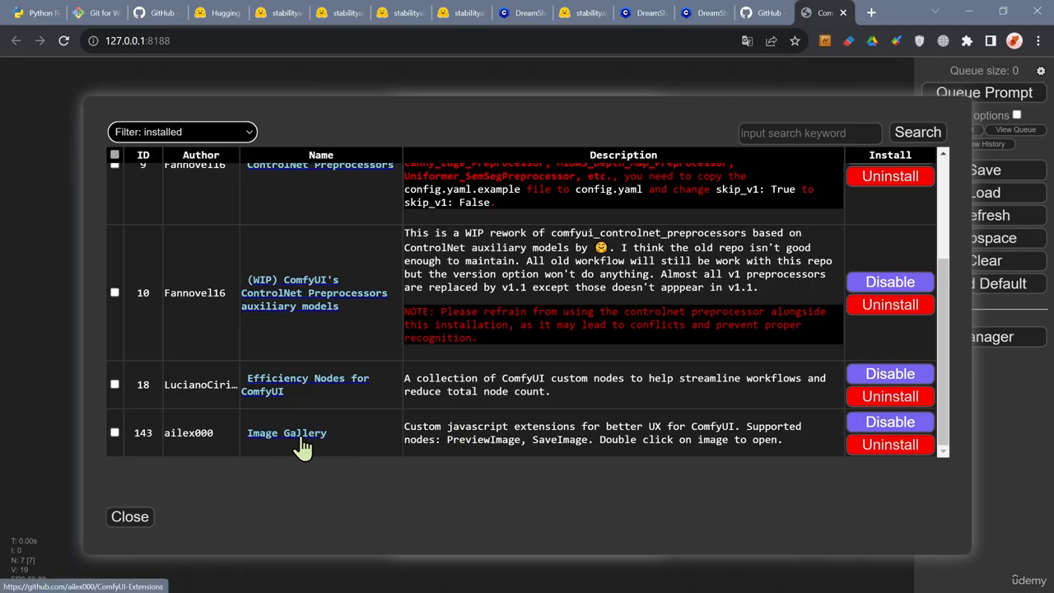
scroll(405, 433, "up", 1)
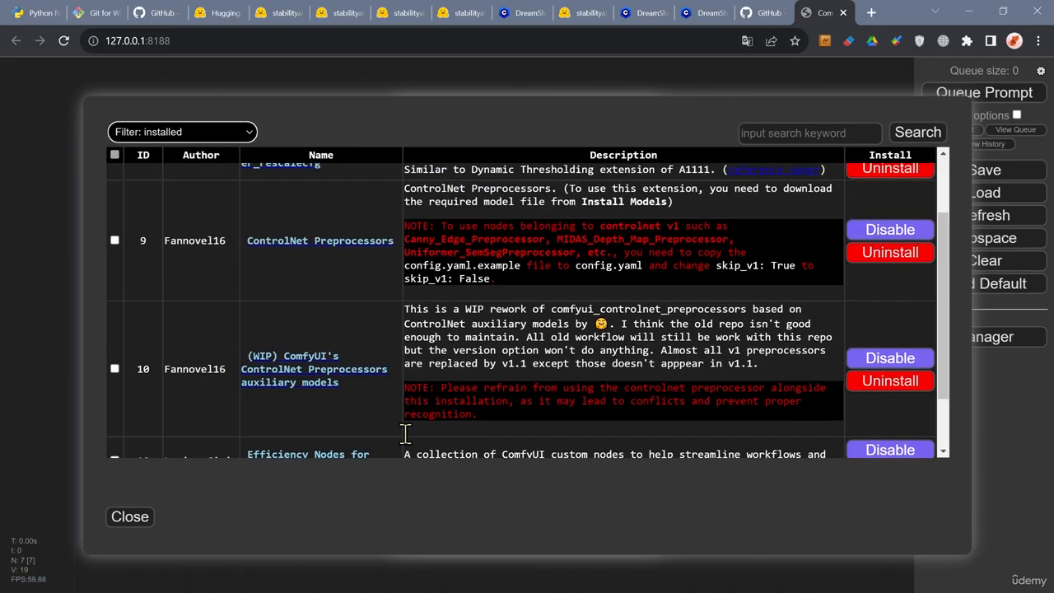
scroll(405, 433, "up", 1)
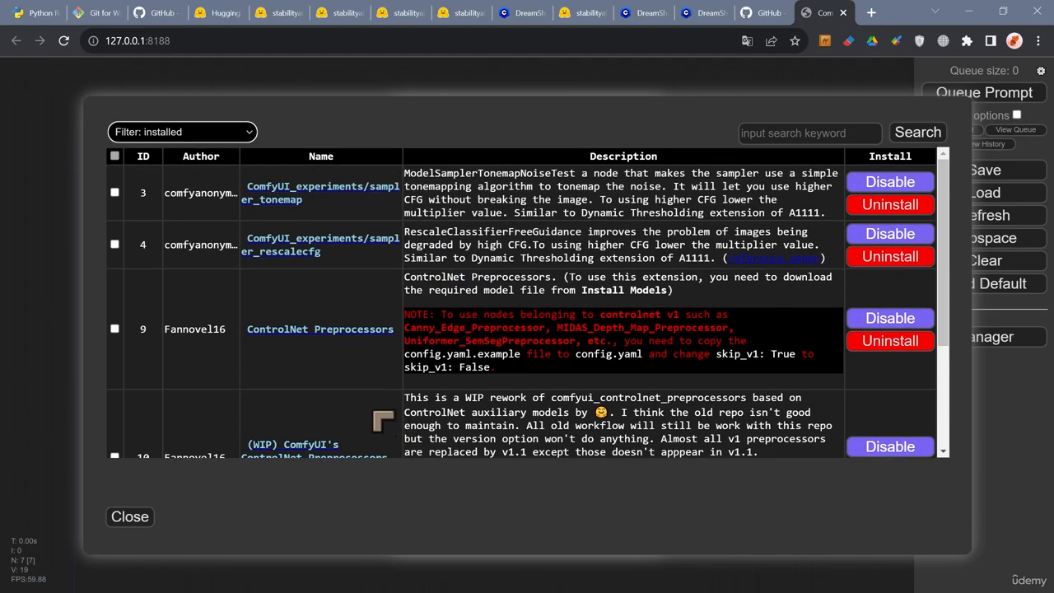
scroll(367, 375, "down", 2)
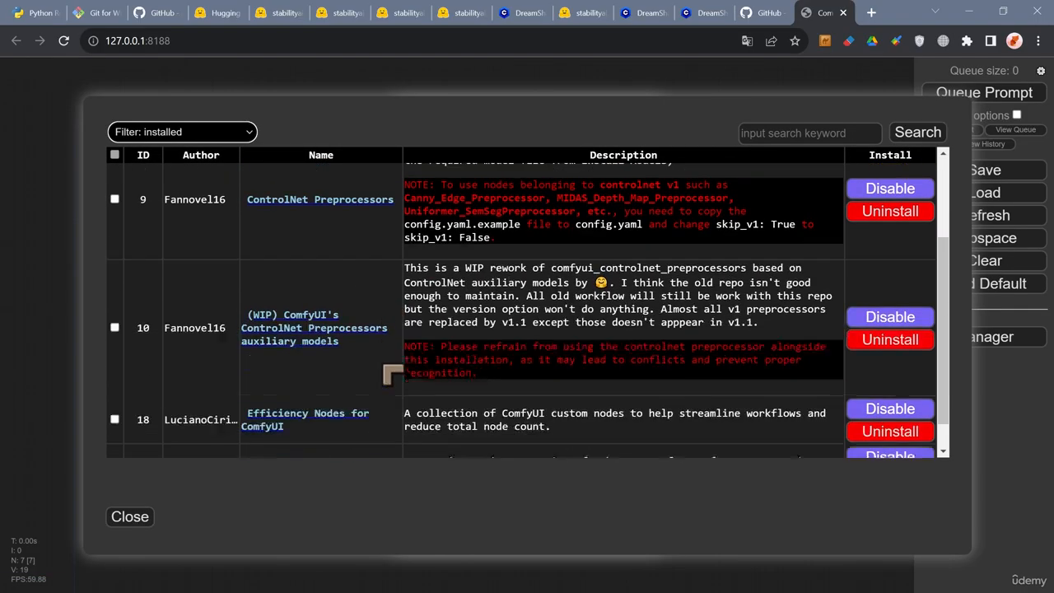
scroll(428, 384, "down", 1)
scroll(429, 385, "up", 1)
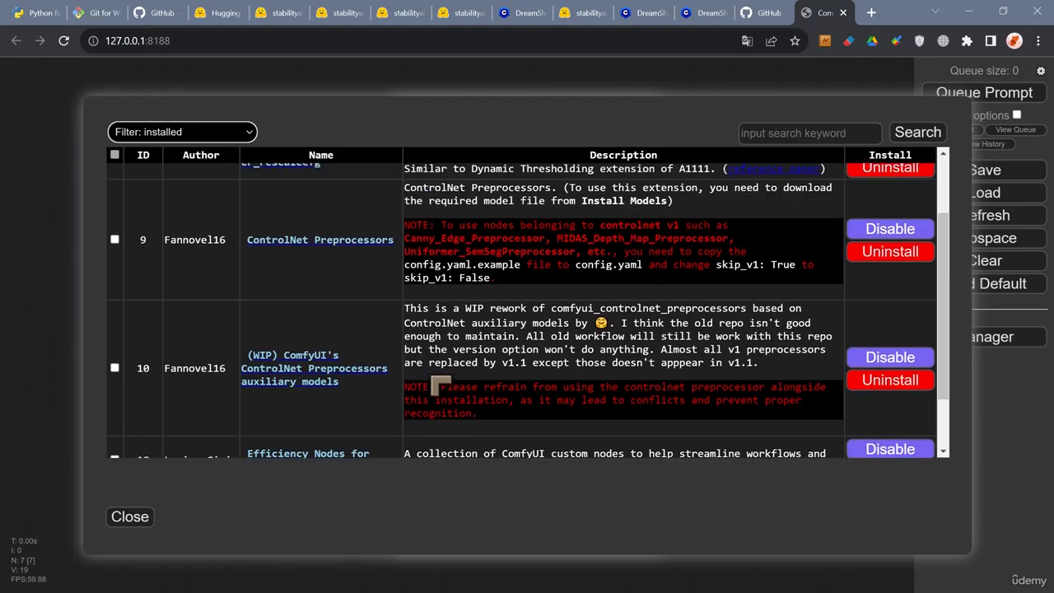
Look through the whole installed list again, from the ComfyUI_experiments samplers down to Image Gallery
scroll(437, 385, "up", 1)
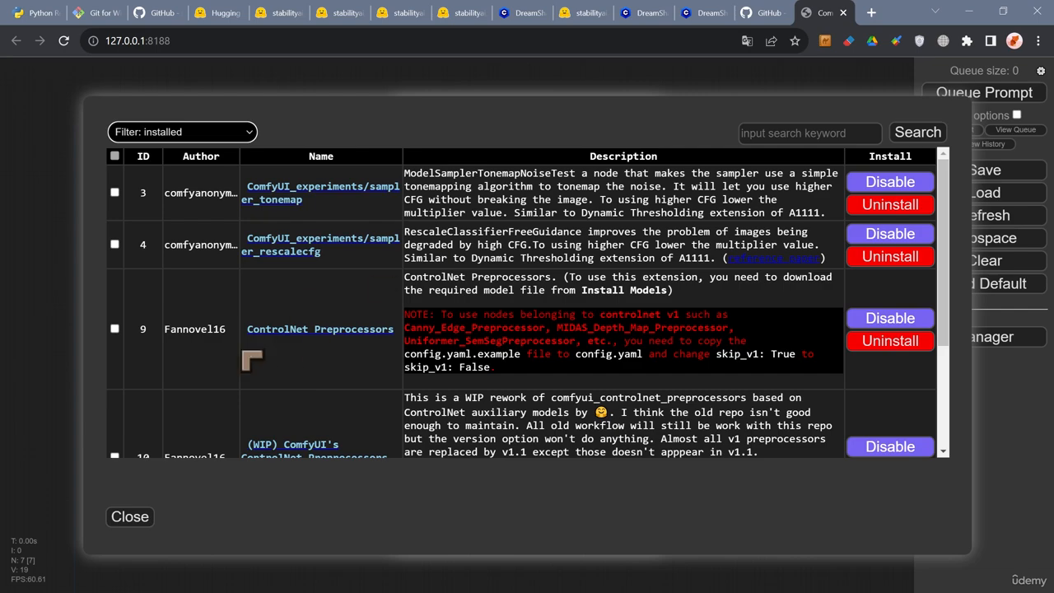
scroll(393, 362, "down", 2)
scroll(399, 367, "up", 2)
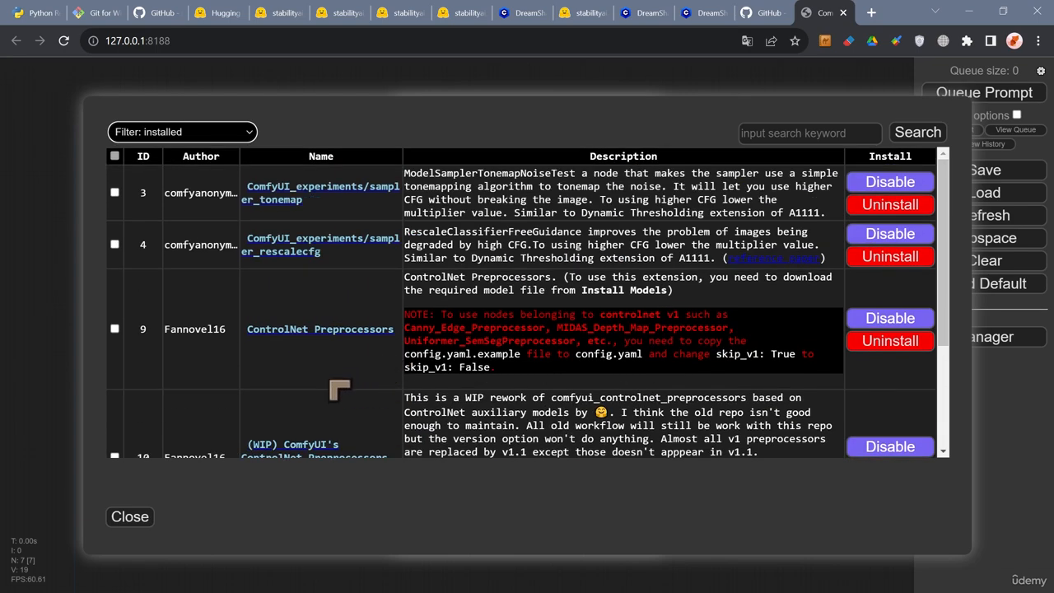
scroll(403, 377, "down", 2)
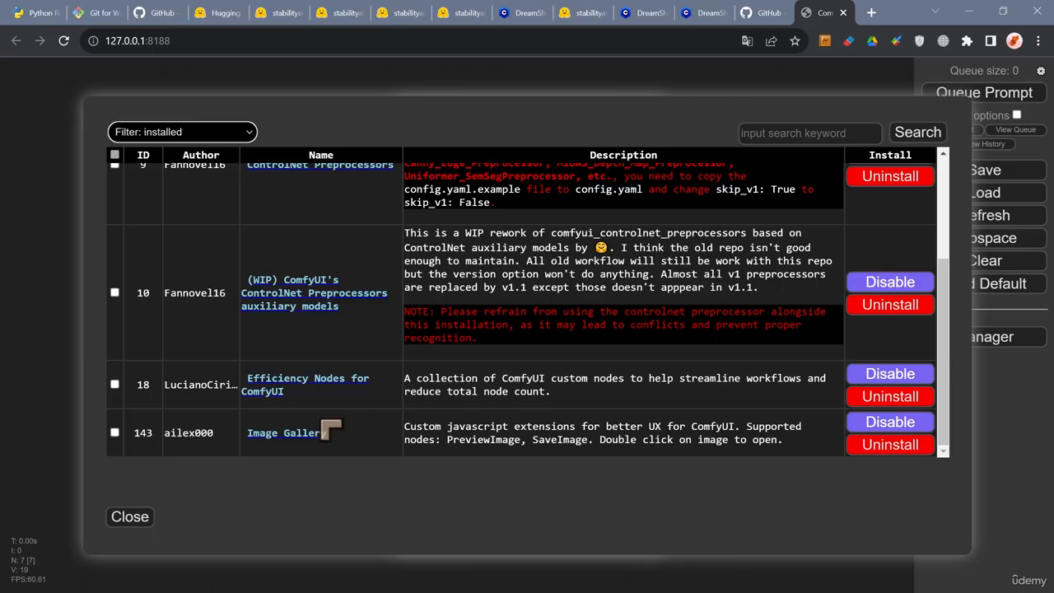
scroll(336, 422, "up", 1)
scroll(336, 421, "up", 3)
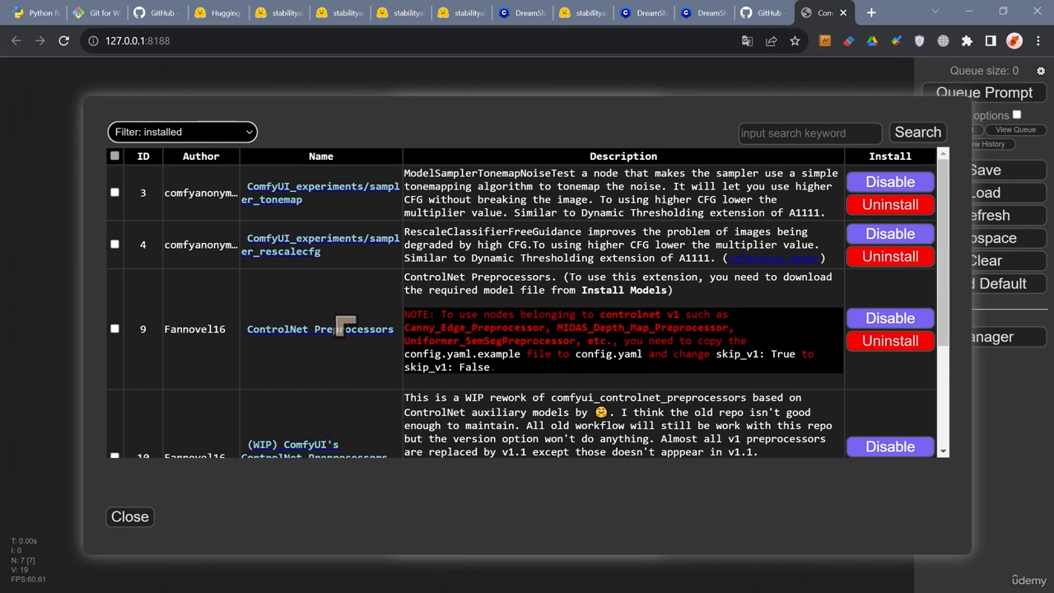
Filter the custom nodes list to those with available updates and update ComfyUI-Manager
left_click(197, 137)
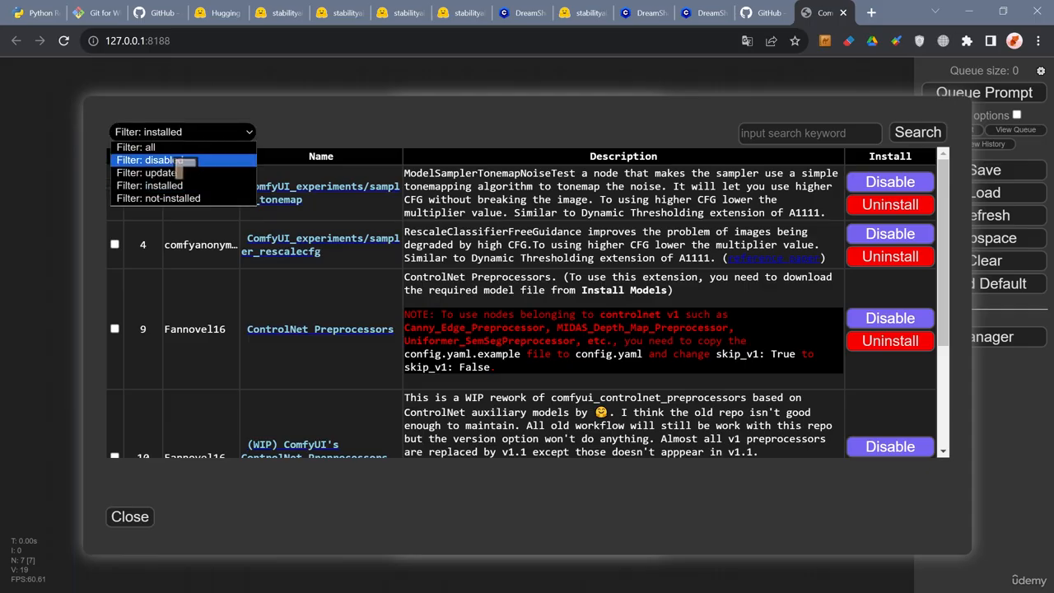
left_click(165, 173)
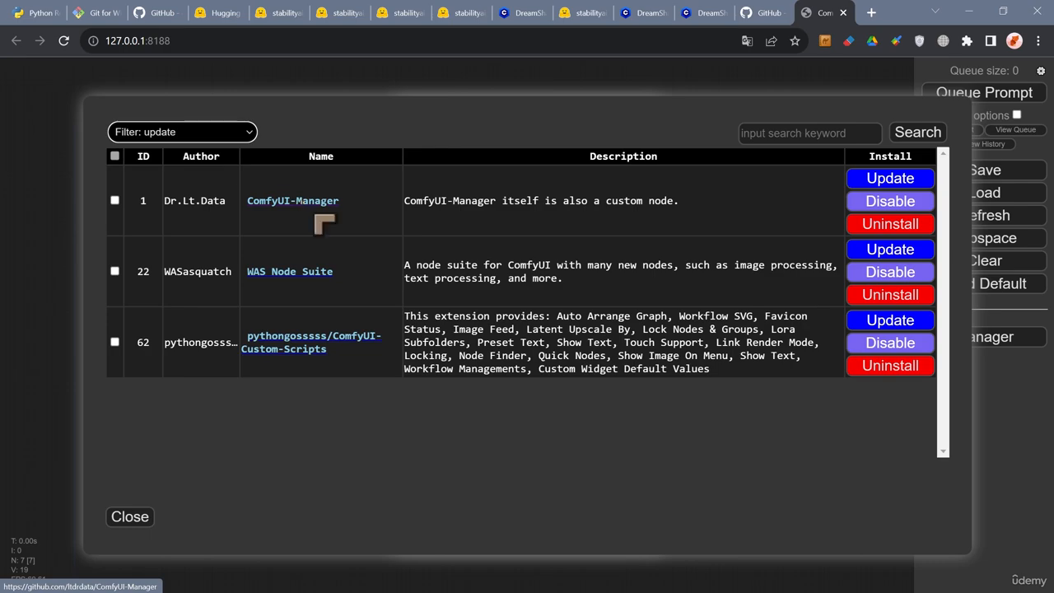
left_click(892, 190)
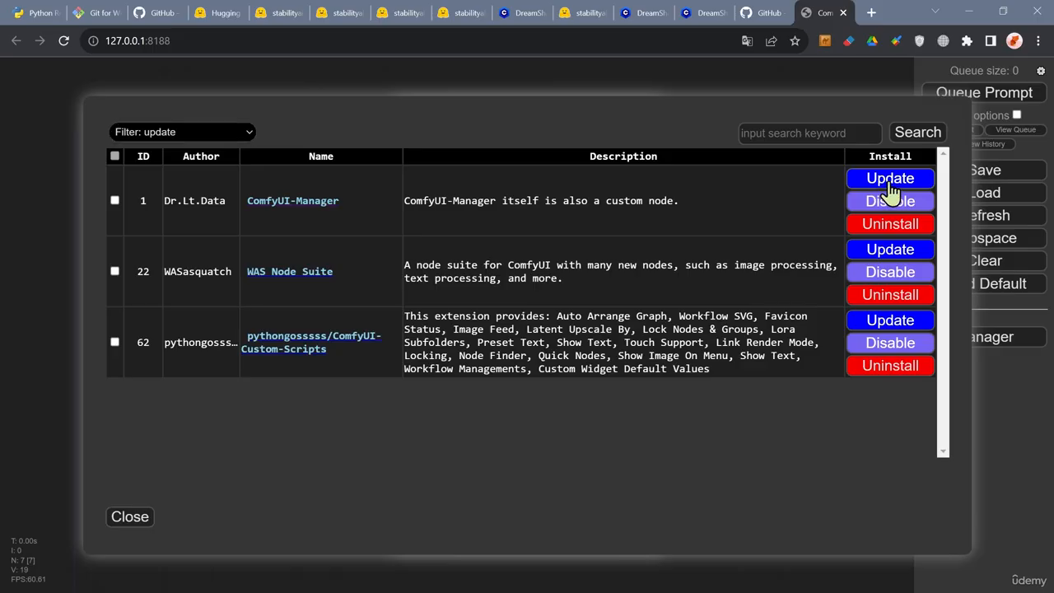
left_click(892, 189)
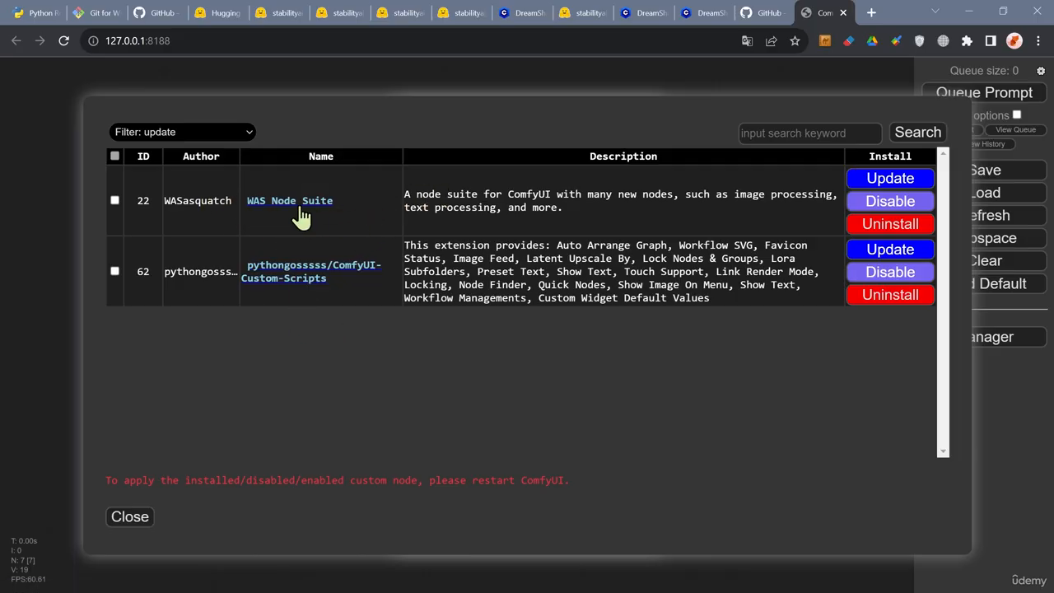
Update the remaining outdated extensions, WAS Node Suite and ComfyUI-Custom-Scripts
left_click(186, 136)
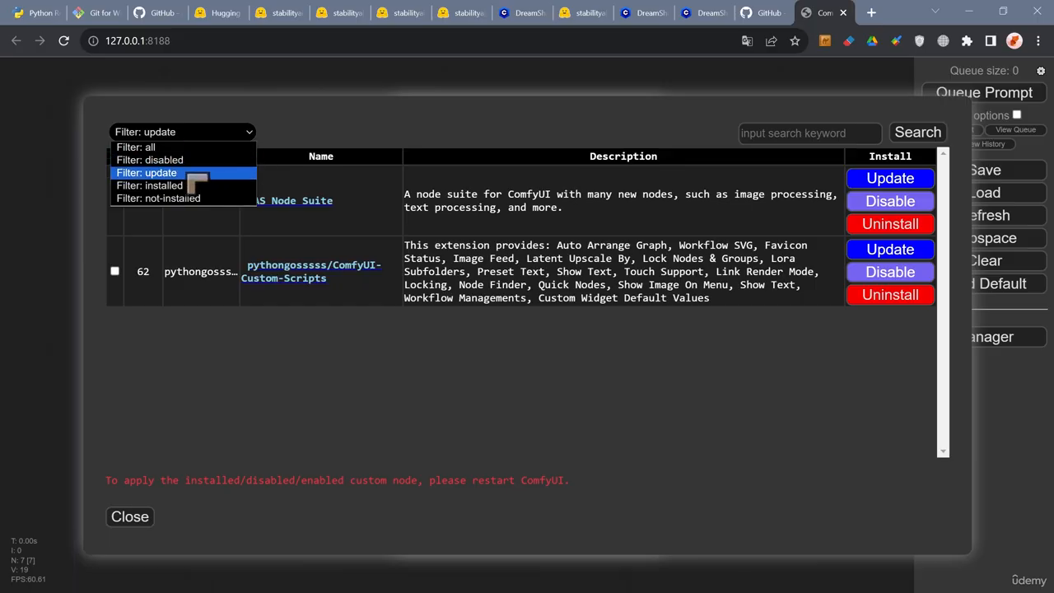
left_click(375, 196)
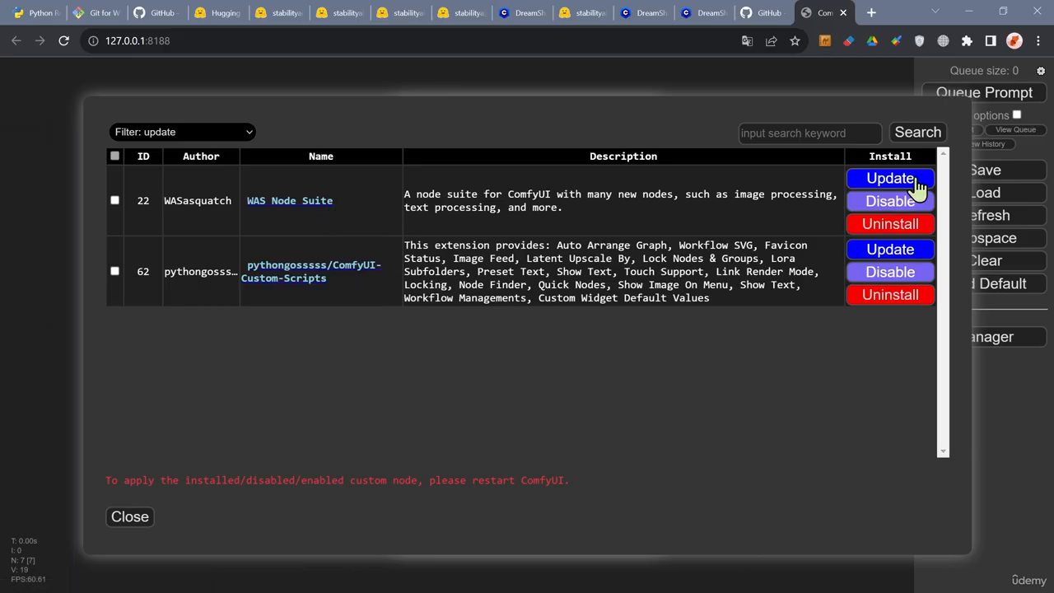
left_click(890, 179)
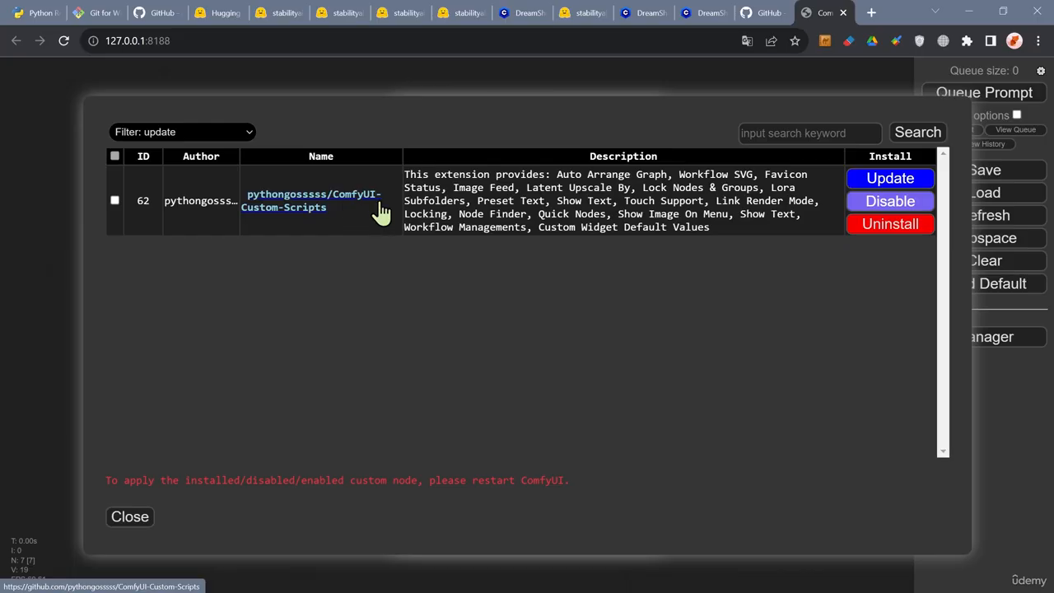
left_click(865, 199)
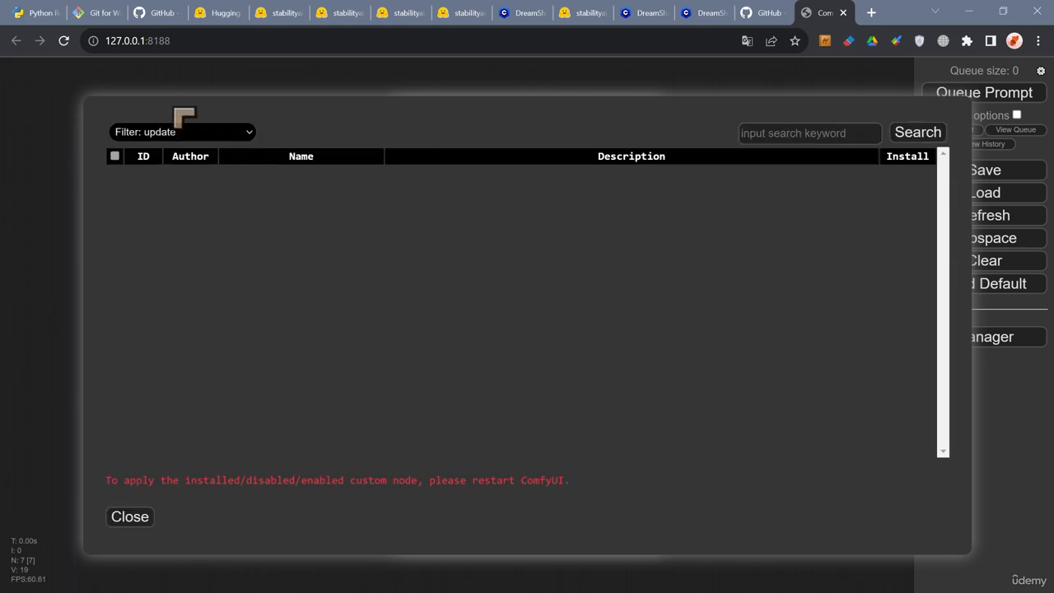
Show all custom nodes and search the list for the keyword "prompt"
left_click(192, 135)
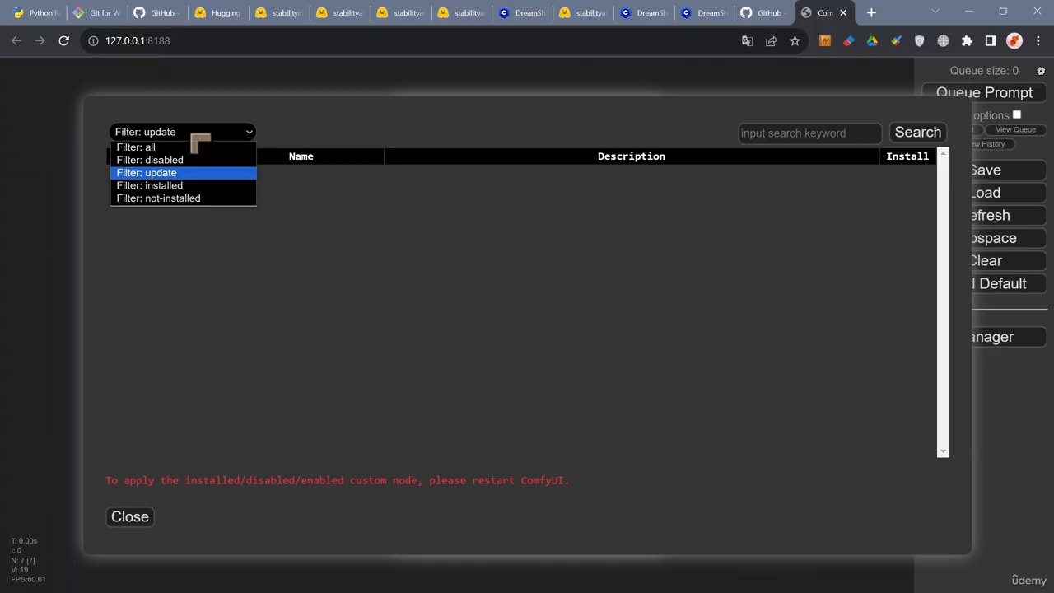
left_click(186, 150)
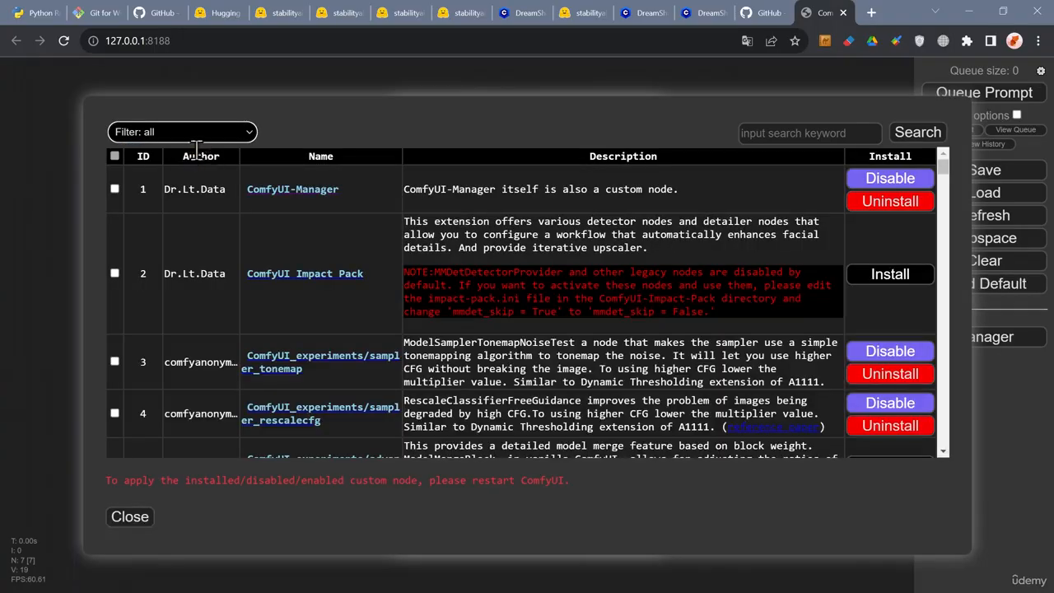
left_click(790, 135)
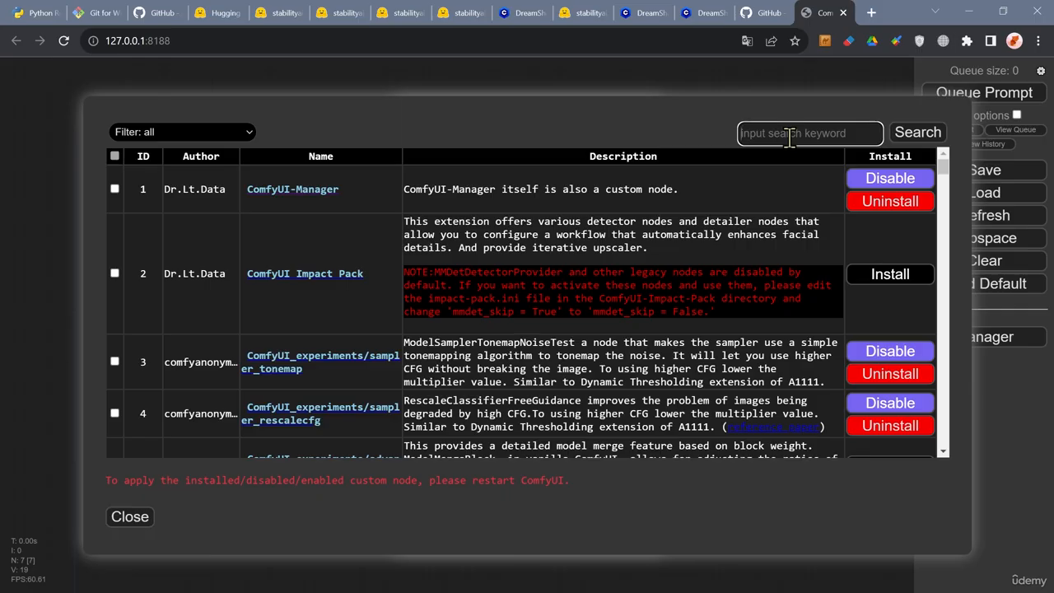
type("prompt")
left_click(910, 144)
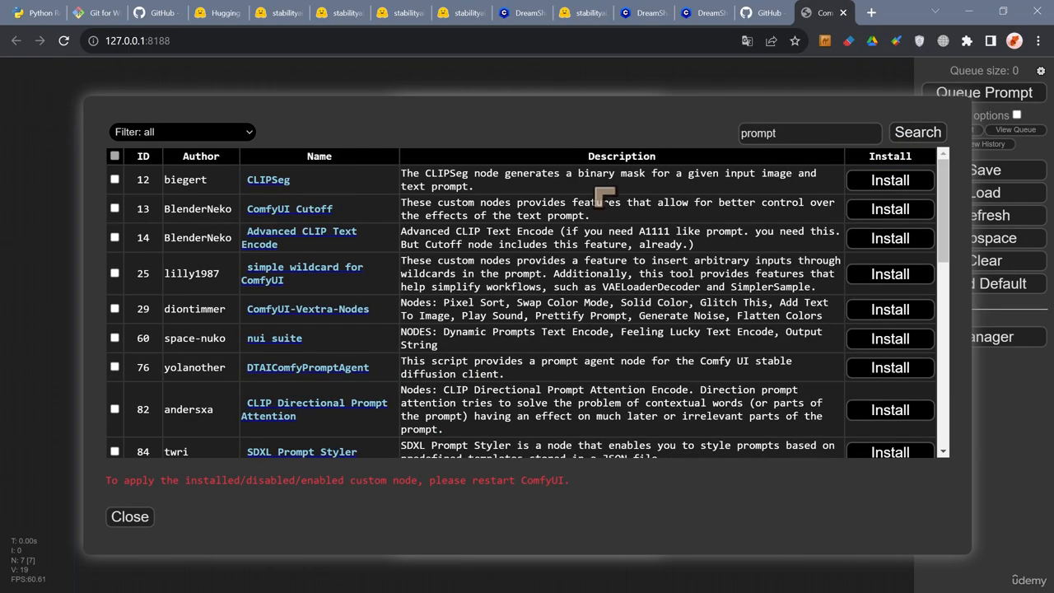
Find One Button Prompt among the search results and install it
scroll(607, 200, "down", 1)
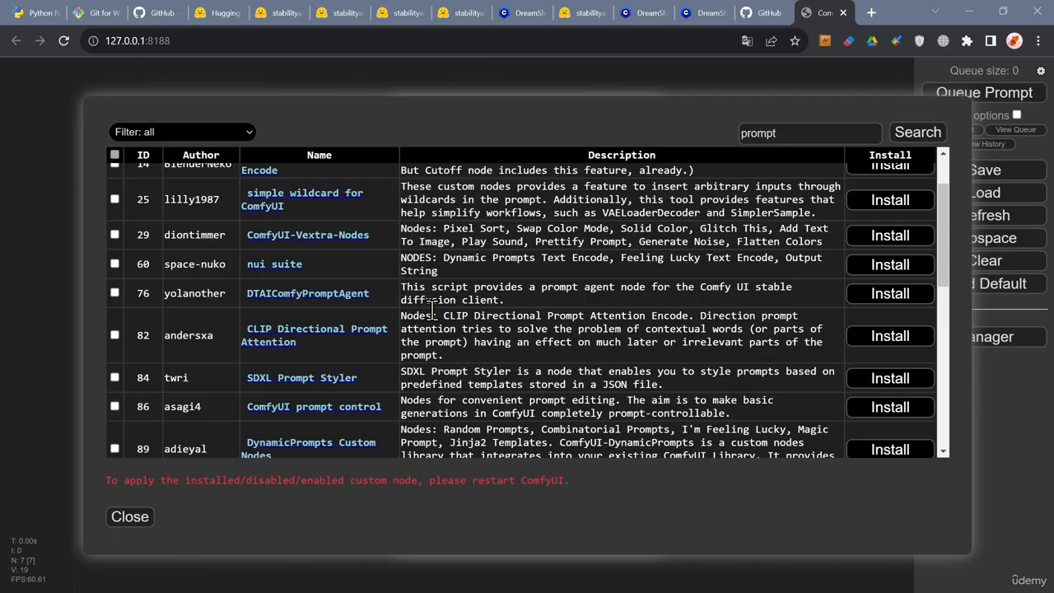
scroll(456, 285, "down", 1)
scroll(455, 286, "down", 3)
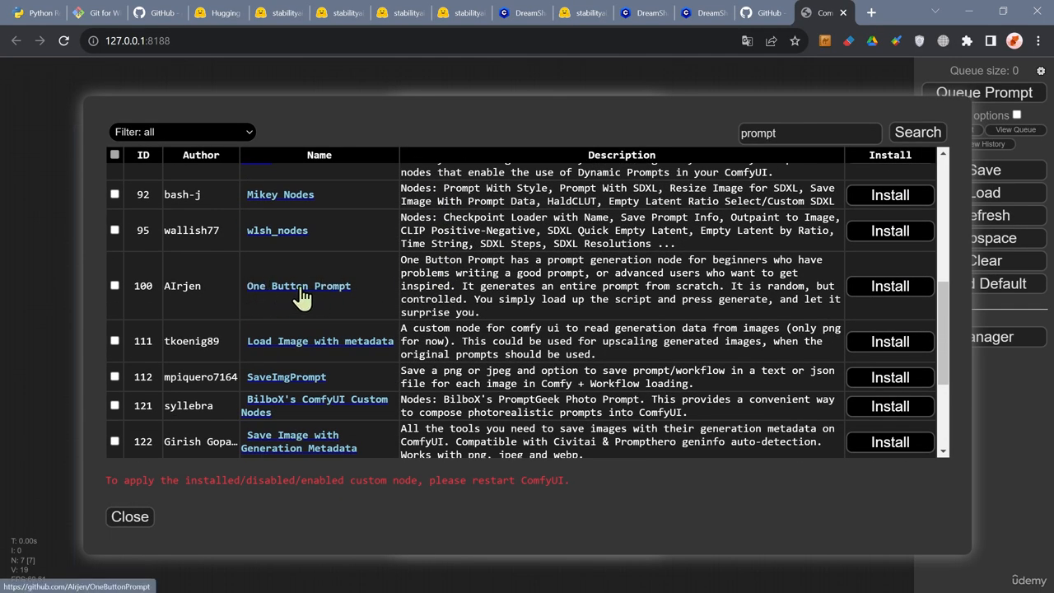
left_click(875, 288)
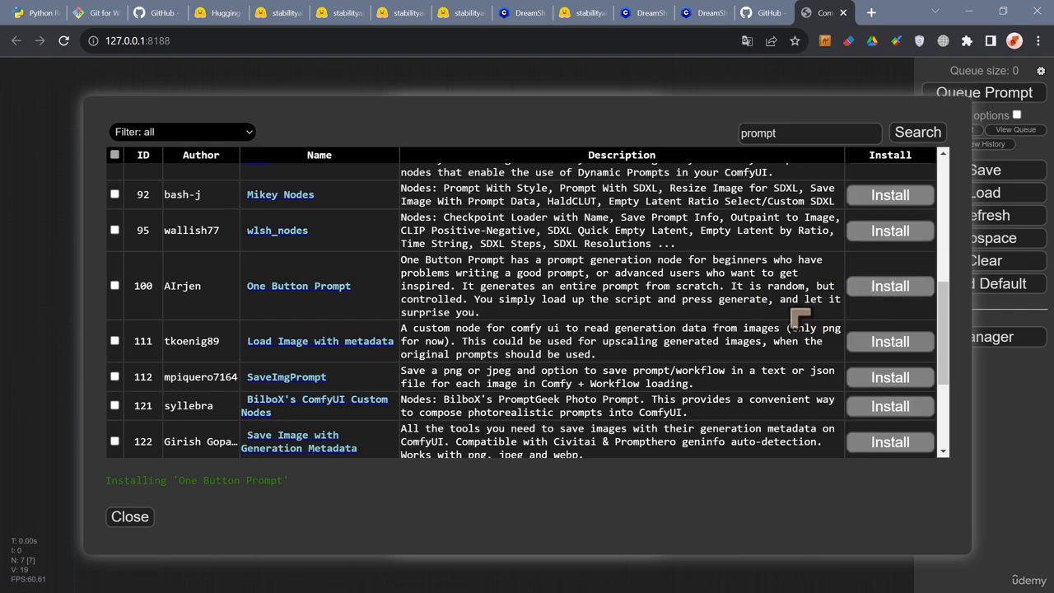
Filter the list to installed nodes and clear the search keyword to list every installed extension
scroll(782, 327, "up", 10)
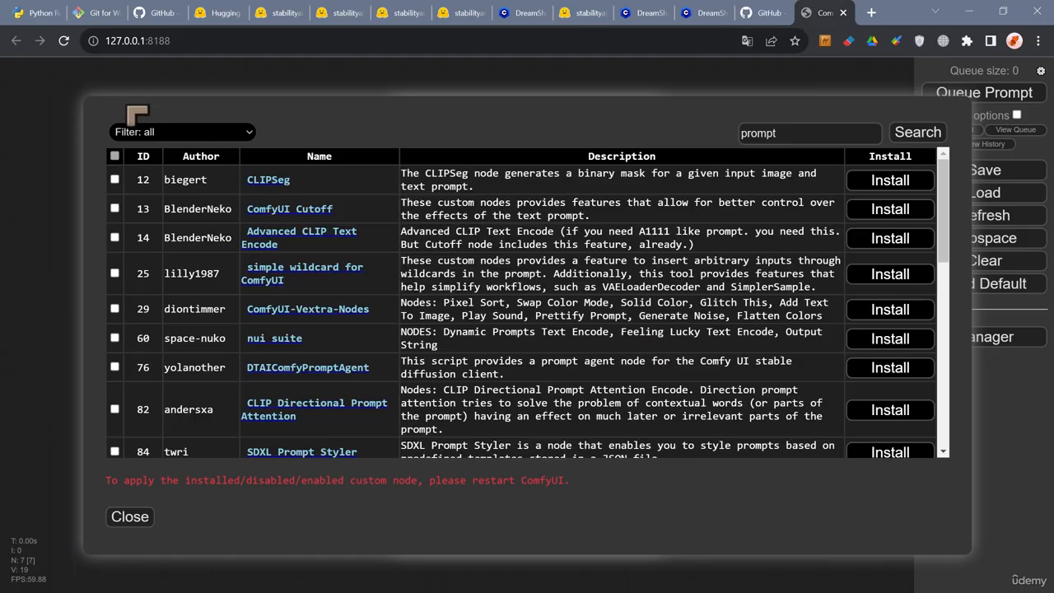
left_click(158, 133)
left_click(183, 186)
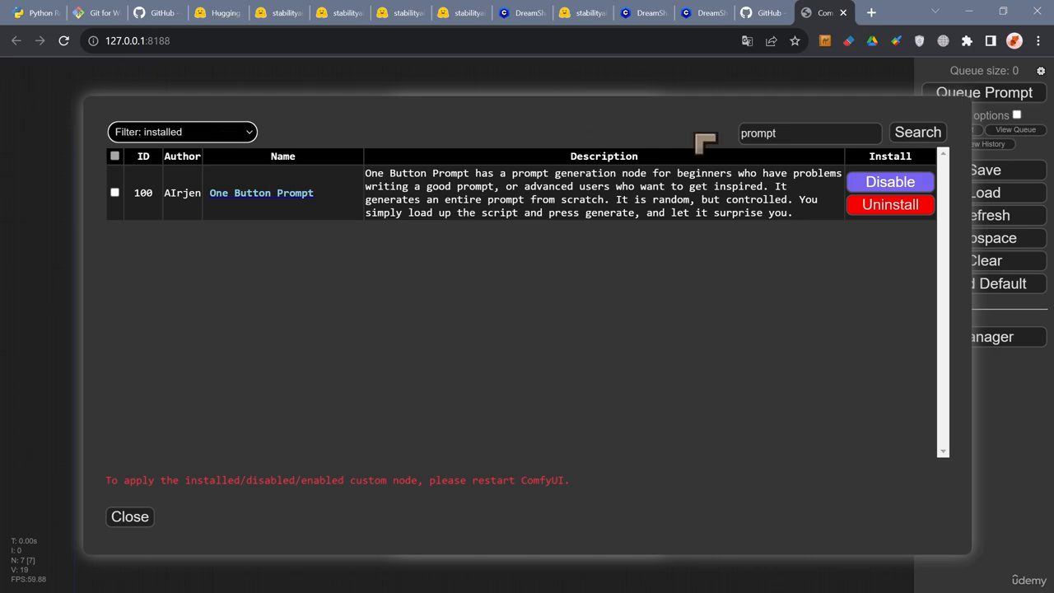
left_click_drag(792, 134, 623, 136)
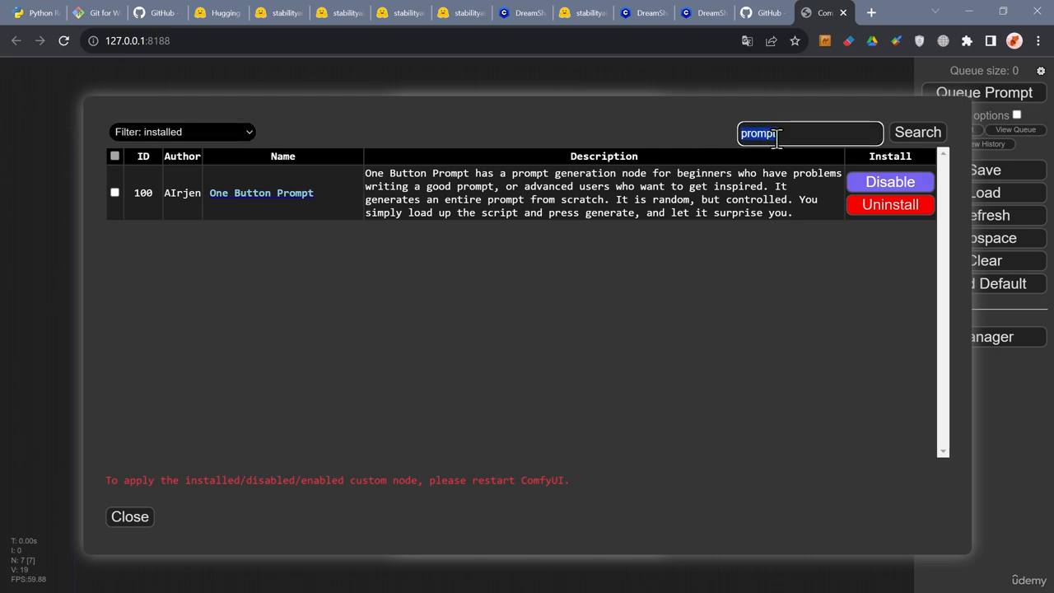
key("BackSpace")
left_click(912, 132)
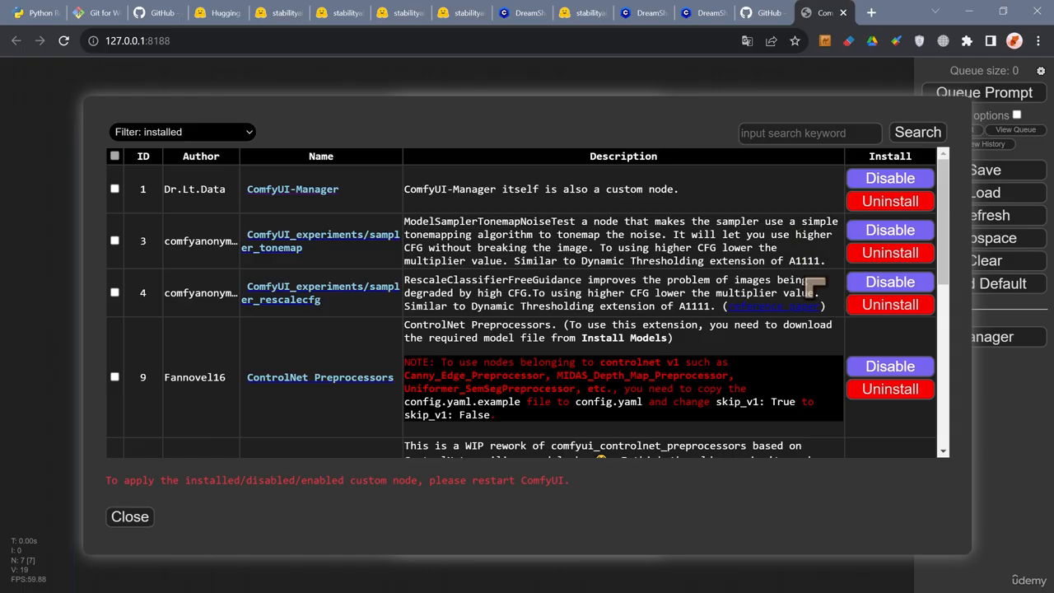
left_click(812, 132)
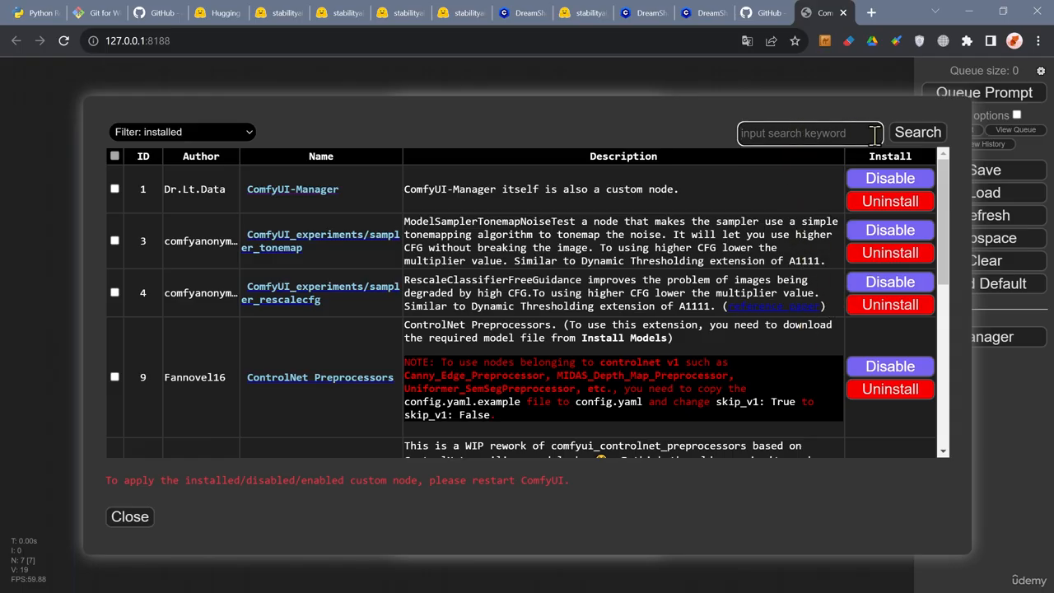
left_click(919, 137)
left_click(798, 133)
Open the GitHub page of the ComfyUI_experiments sampler_tonemap extension and read its file list and README
scroll(341, 235, "down", 1)
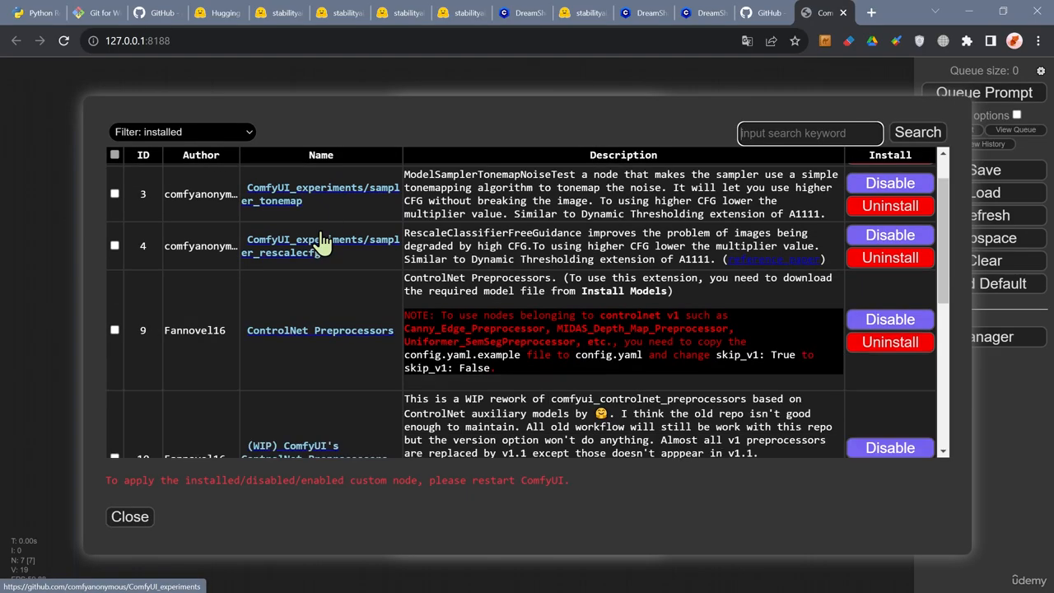
scroll(375, 235, "up", 1)
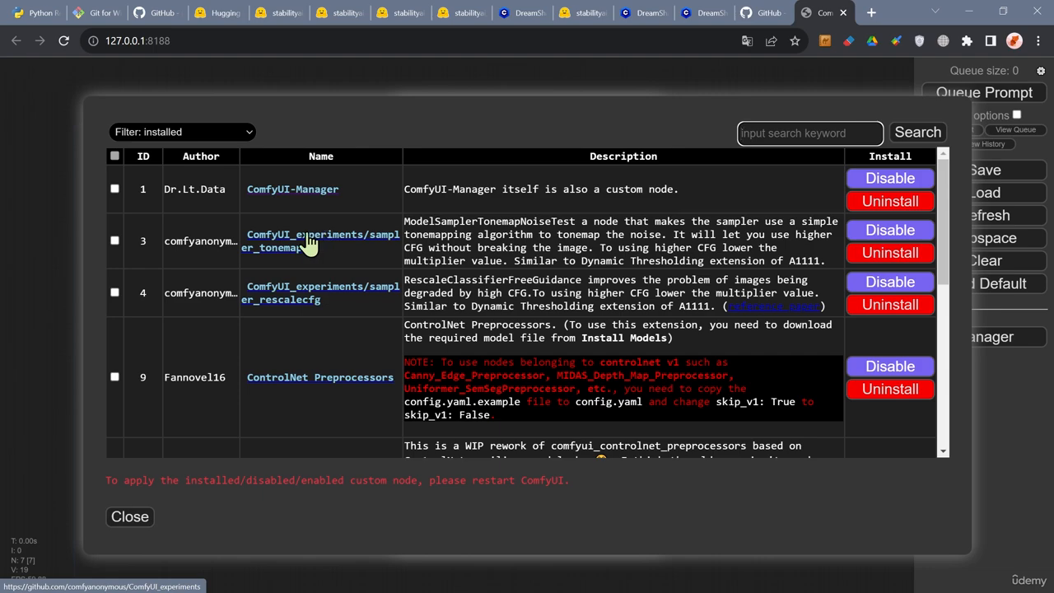
left_click(346, 247)
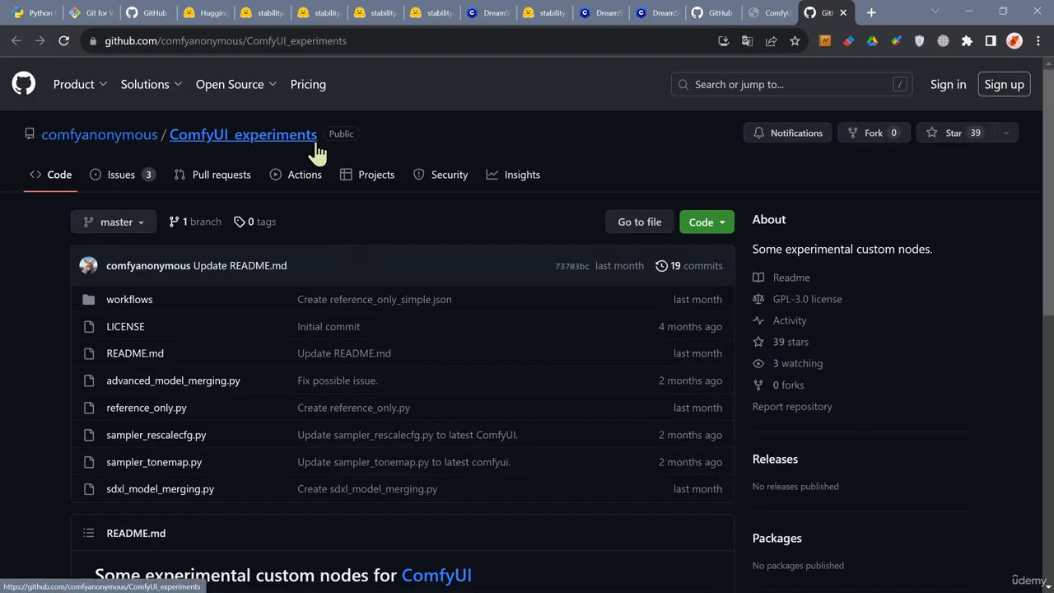
scroll(319, 396, "down", 2)
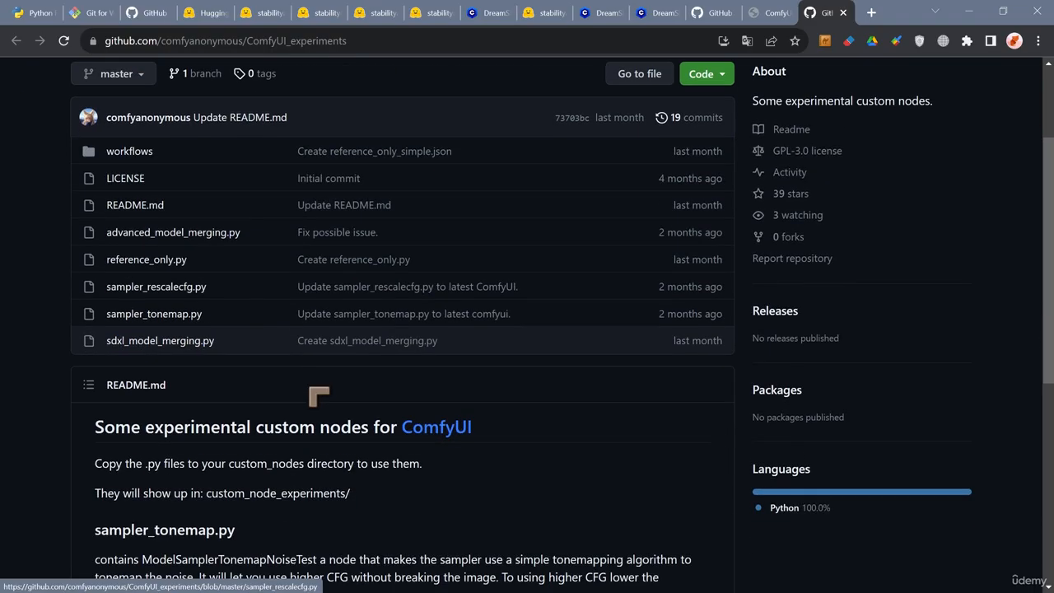
scroll(319, 396, "down", 5)
scroll(330, 410, "up", 3)
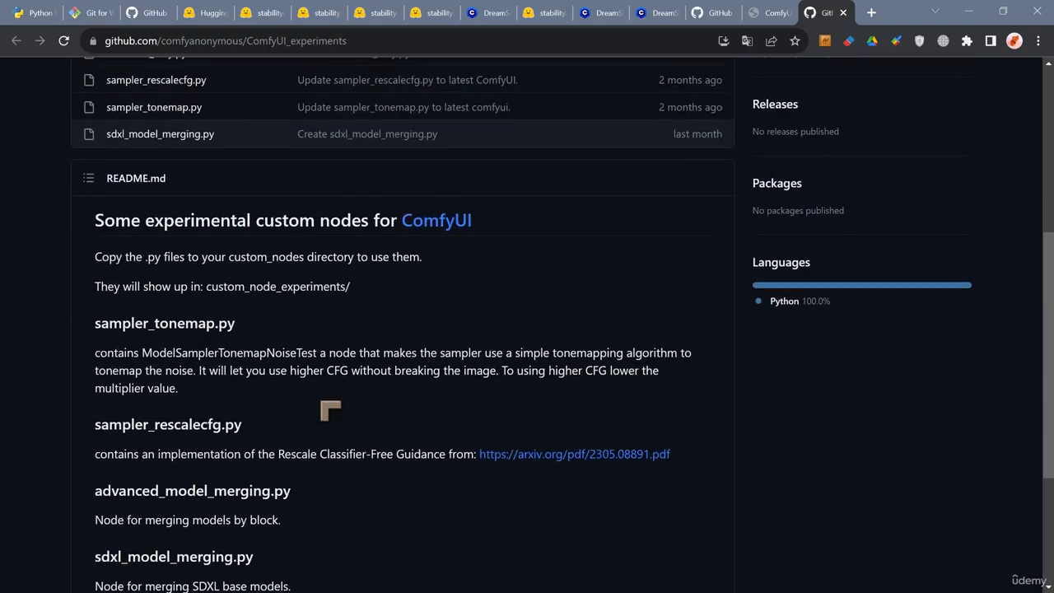
scroll(330, 411, "up", 4)
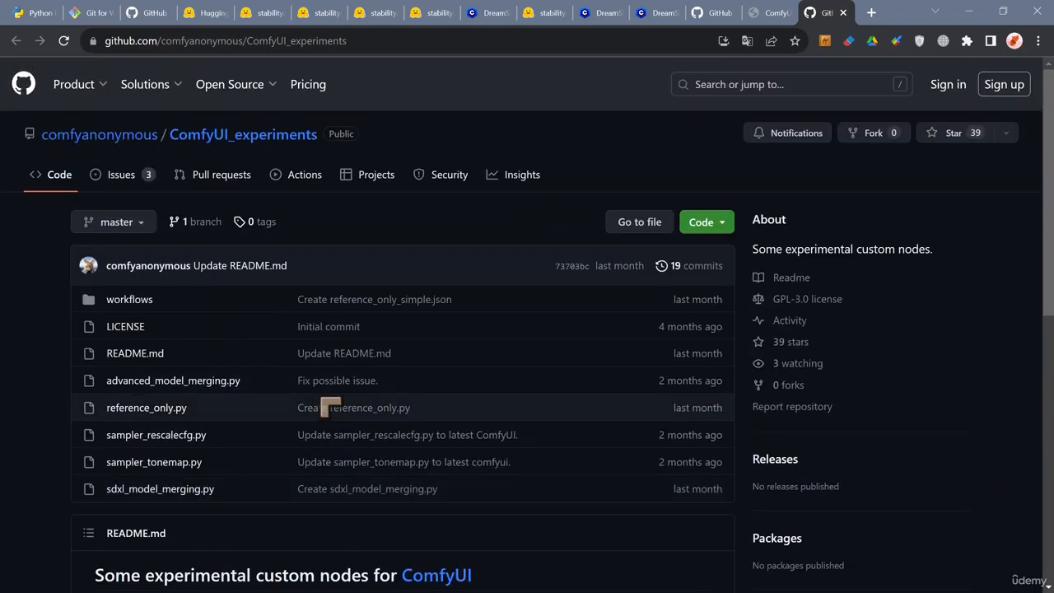
scroll(429, 385, "down", 3)
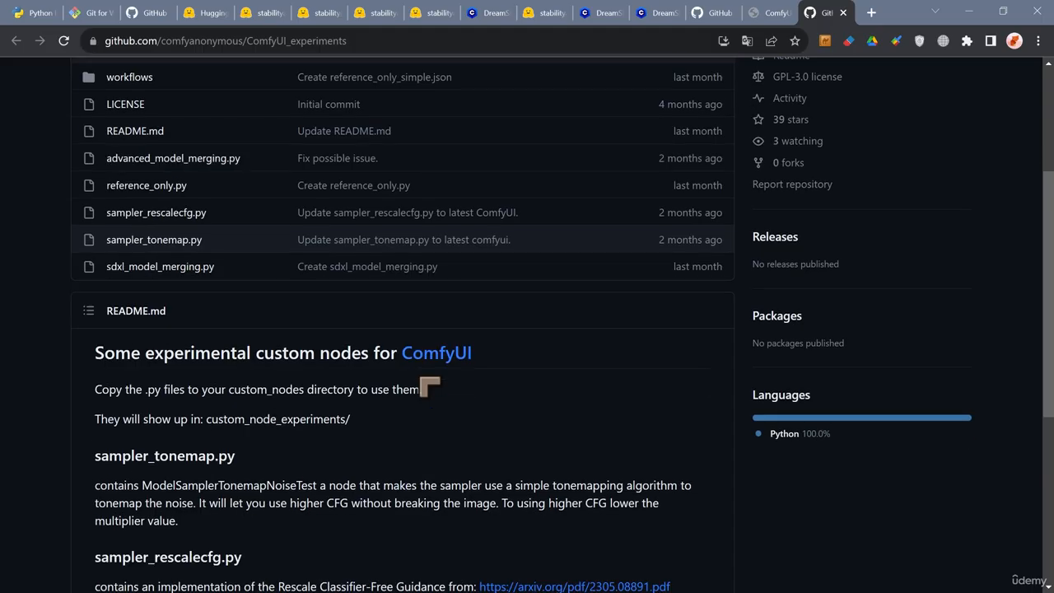
scroll(429, 387, "down", 2)
scroll(430, 384, "up", 5)
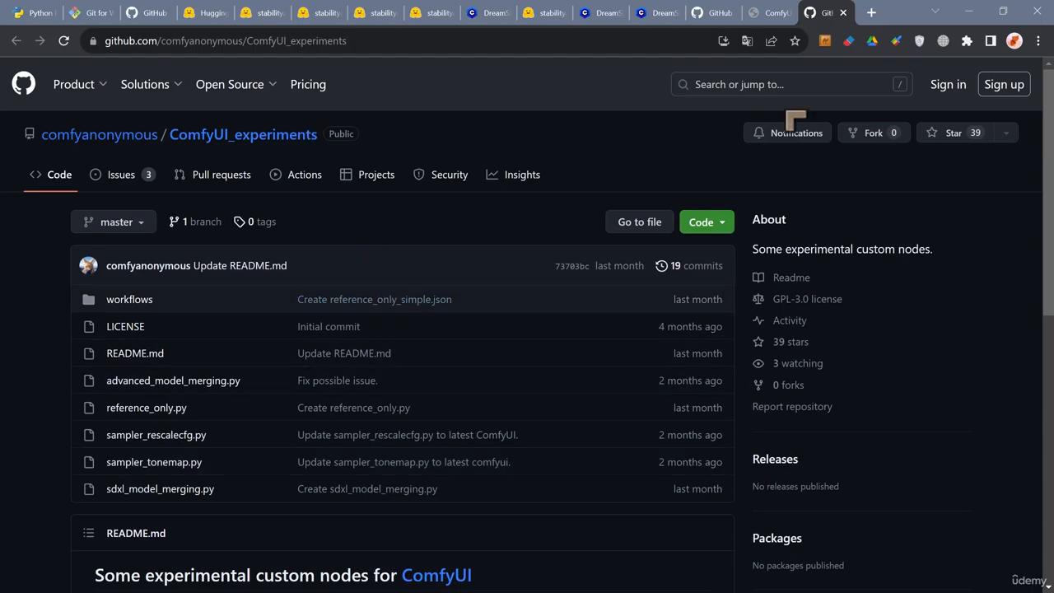
Return to the ComfyUI browser tab and look through the installed ControlNet preprocessor entries
left_click(776, 17)
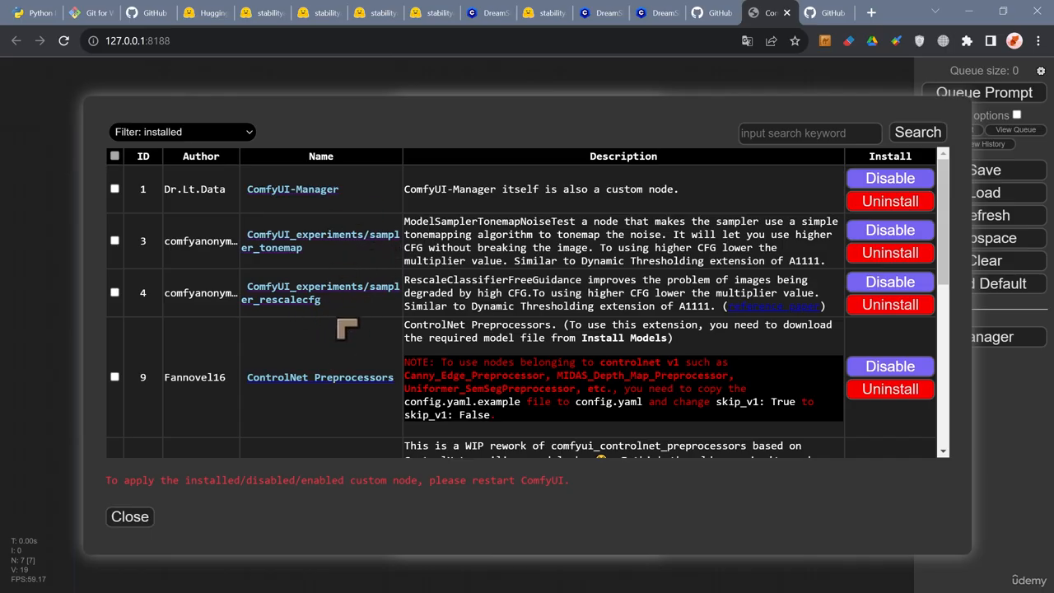
scroll(346, 327, "down", 2)
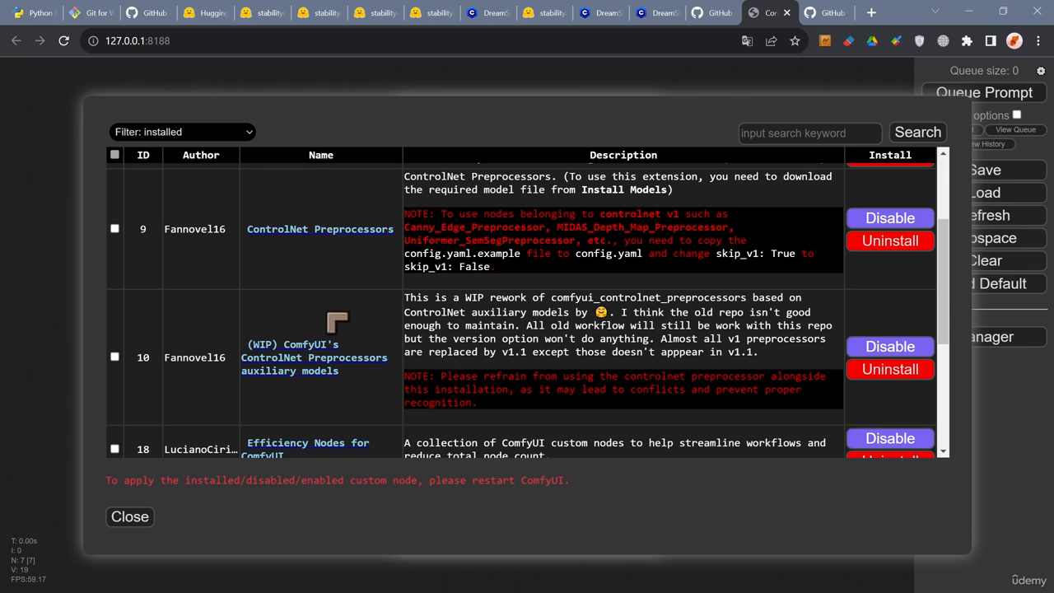
scroll(345, 244, "down", 1)
scroll(344, 243, "up", 1)
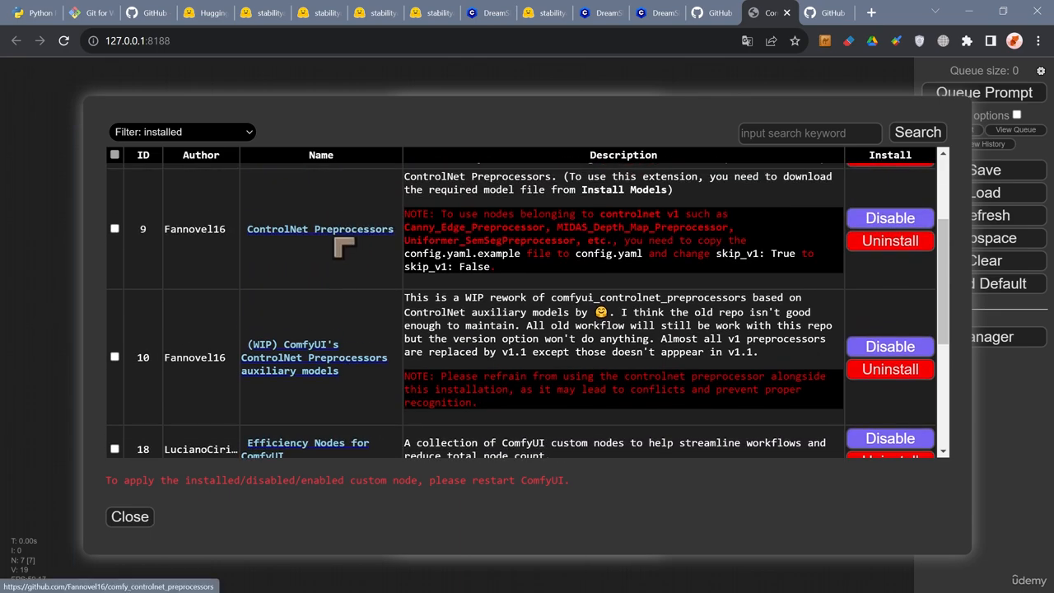
Look through the remaining installed extensions, from the ControlNet preprocessors down to Image Gallery
scroll(341, 322, "down", 1)
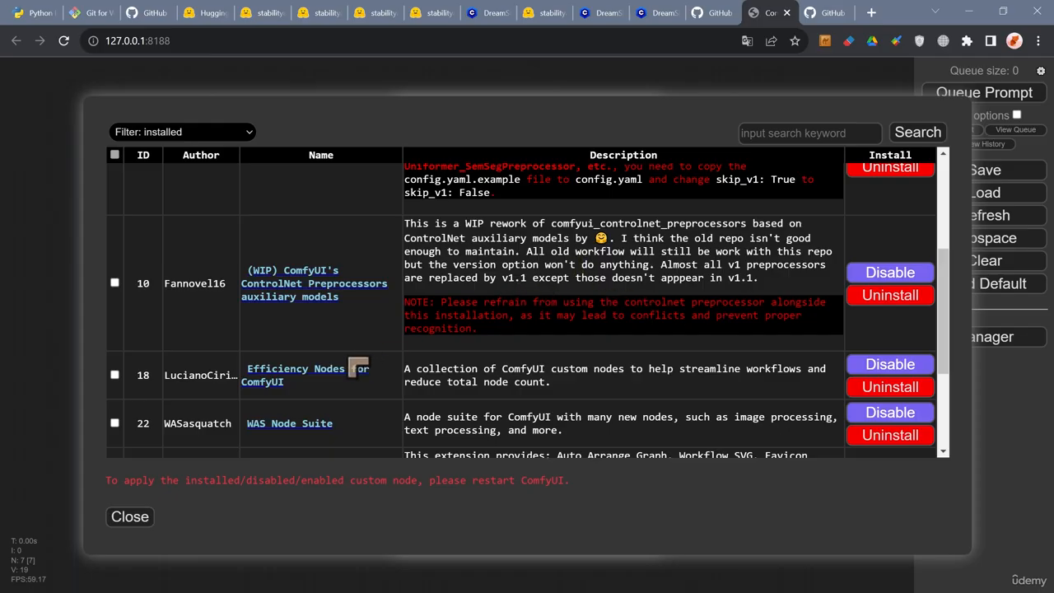
scroll(354, 365, "down", 1)
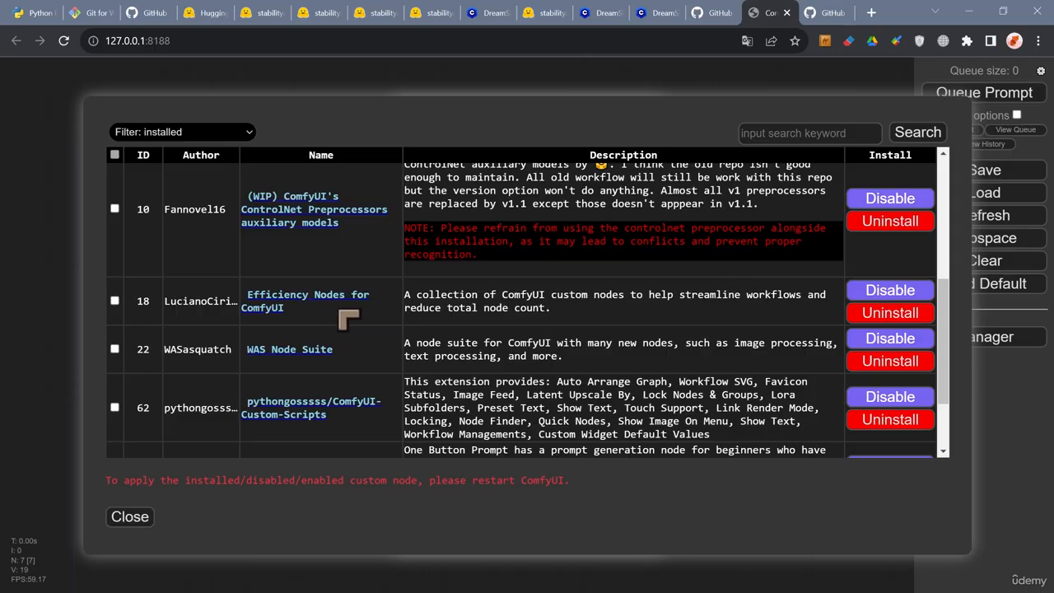
scroll(333, 345, "down", 1)
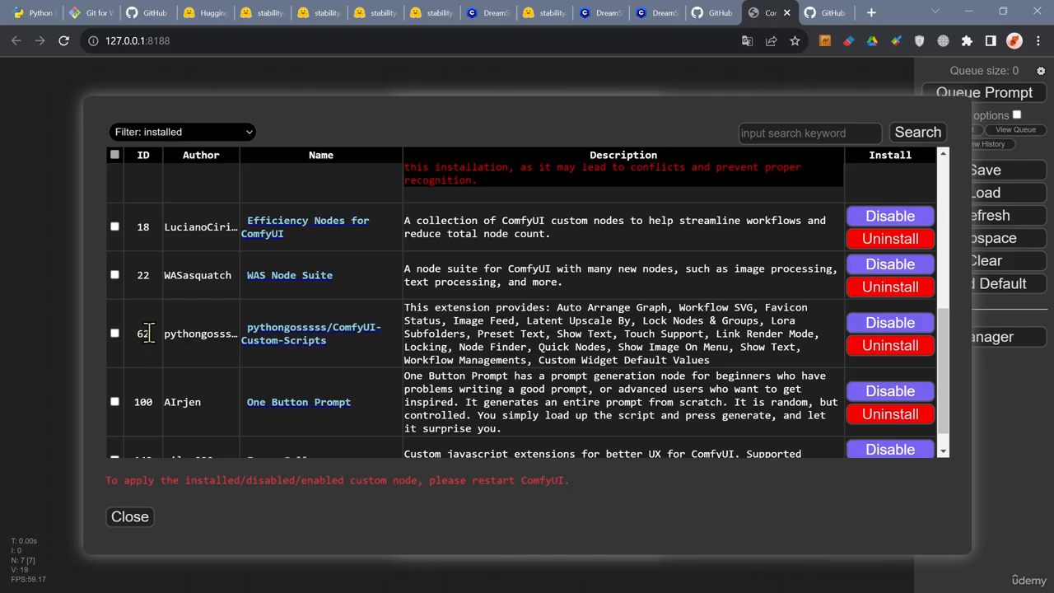
scroll(161, 288, "up", 1)
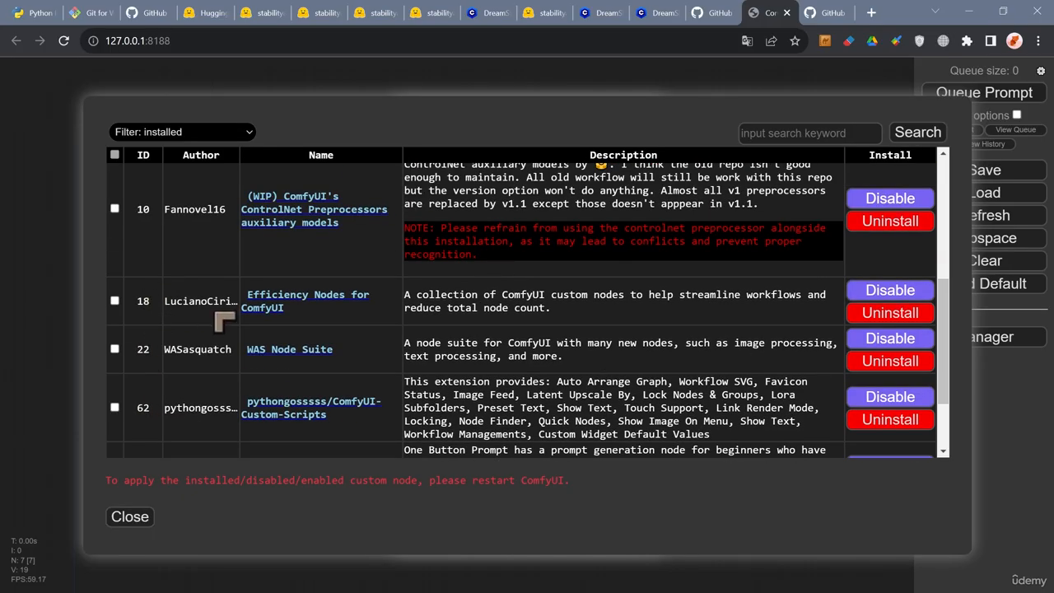
scroll(247, 317, "down", 2)
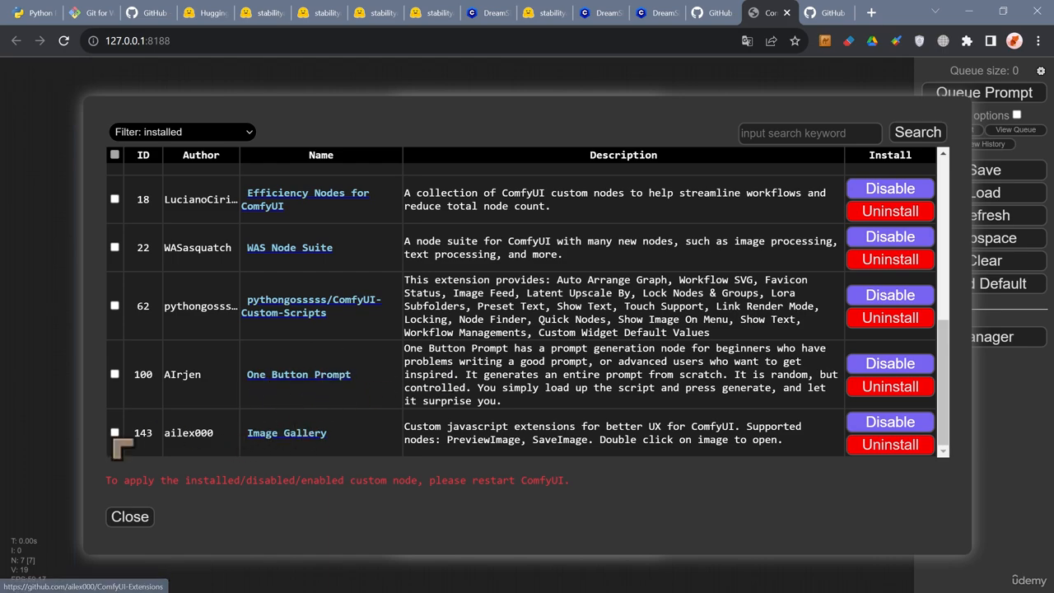
Open the GitHub page of the Image Gallery extension and read its README with the example image
left_click(298, 435)
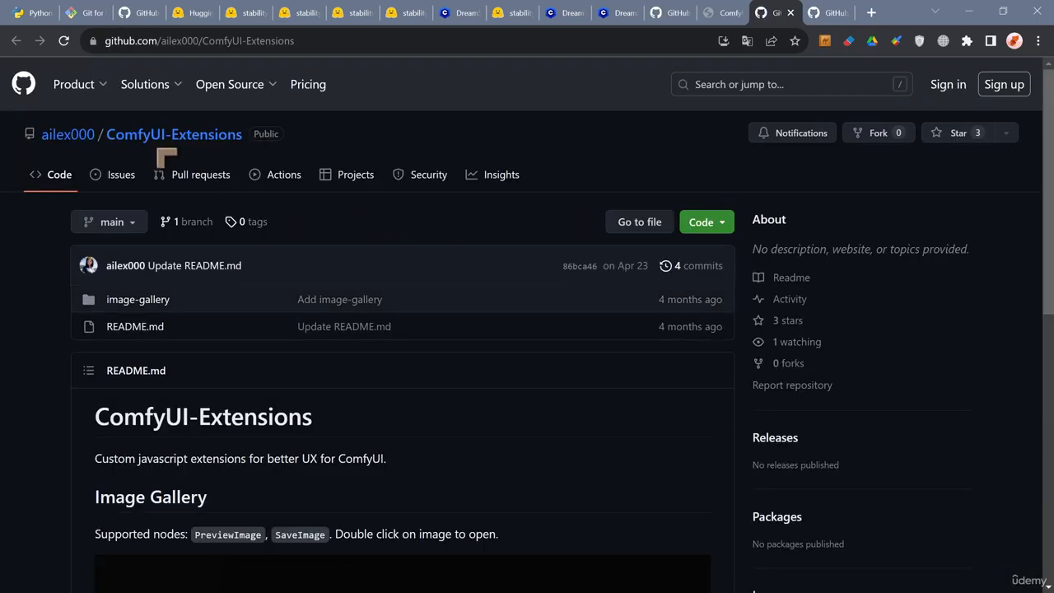
scroll(301, 259, "down", 6)
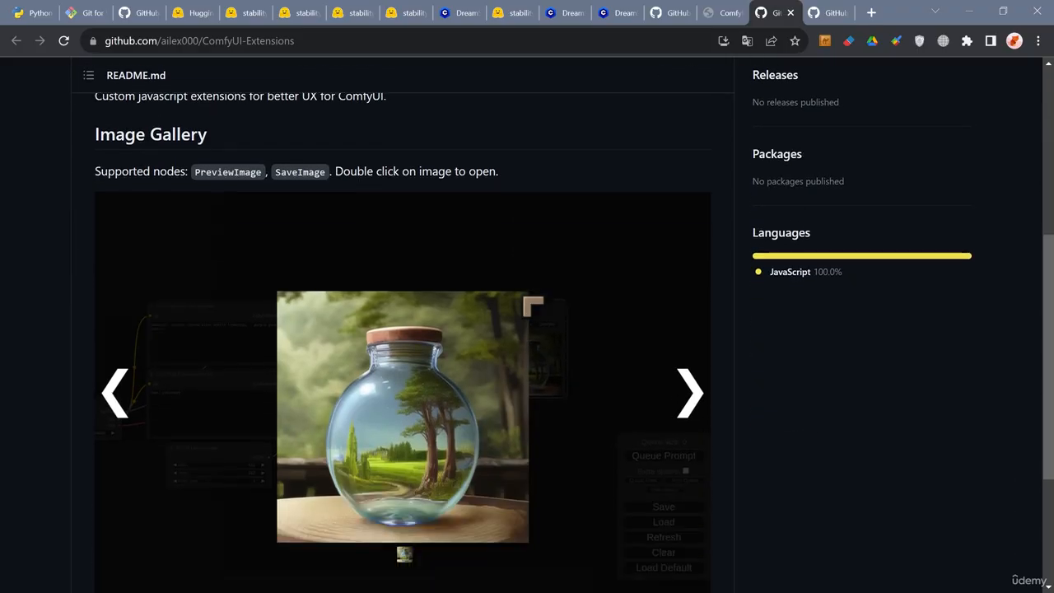
scroll(607, 214, "up", 1)
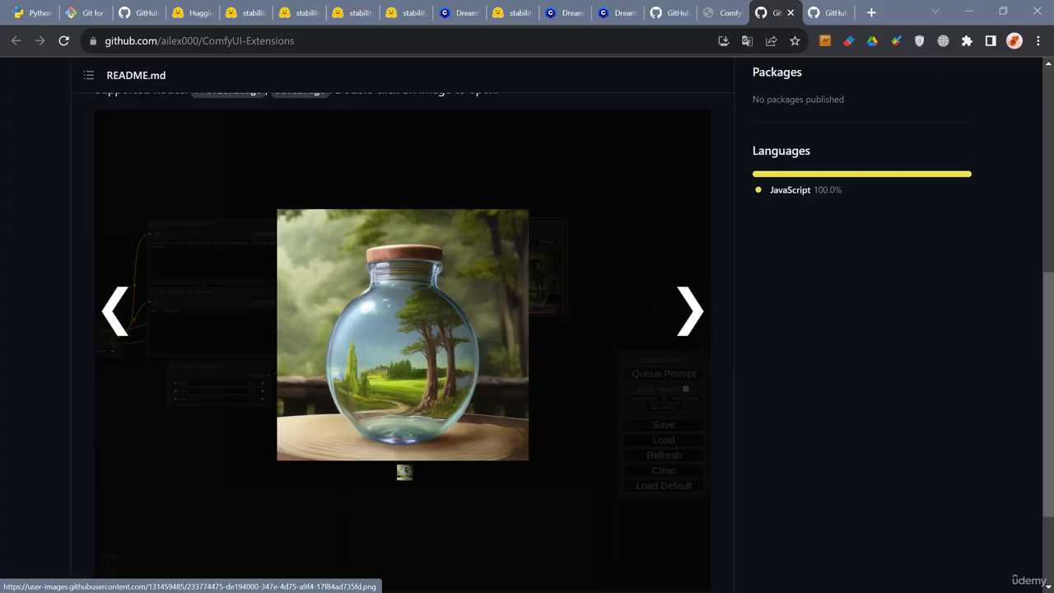
scroll(610, 346, "down", 2)
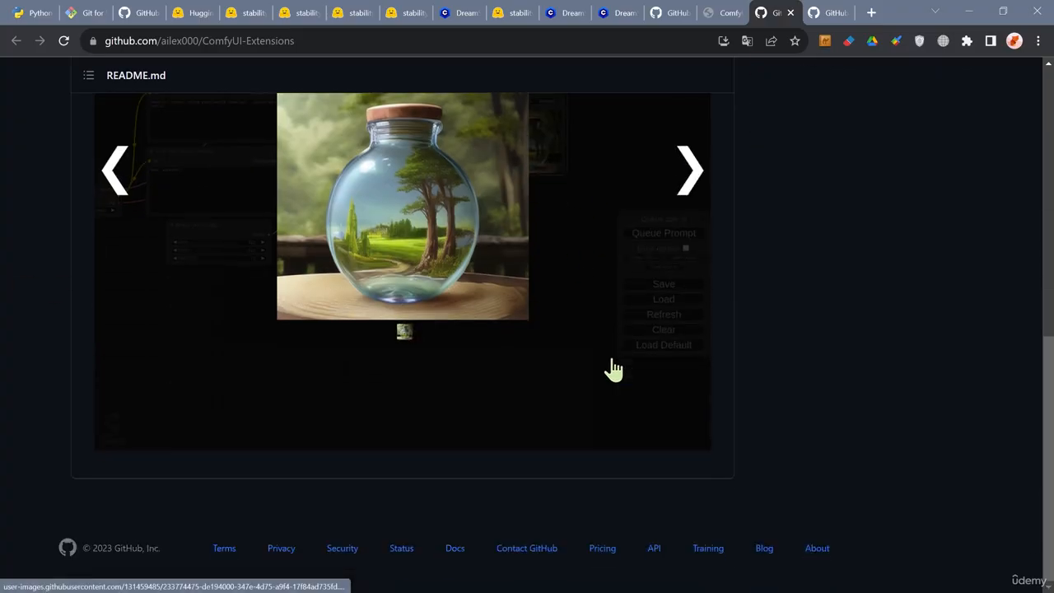
scroll(588, 357, "up", 5)
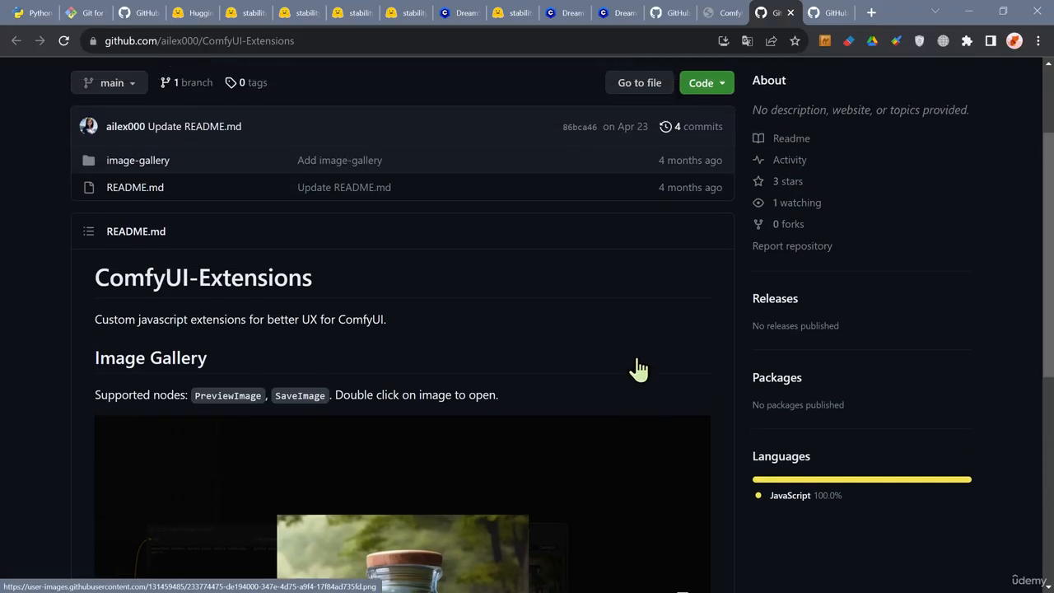
scroll(639, 369, "up", 2)
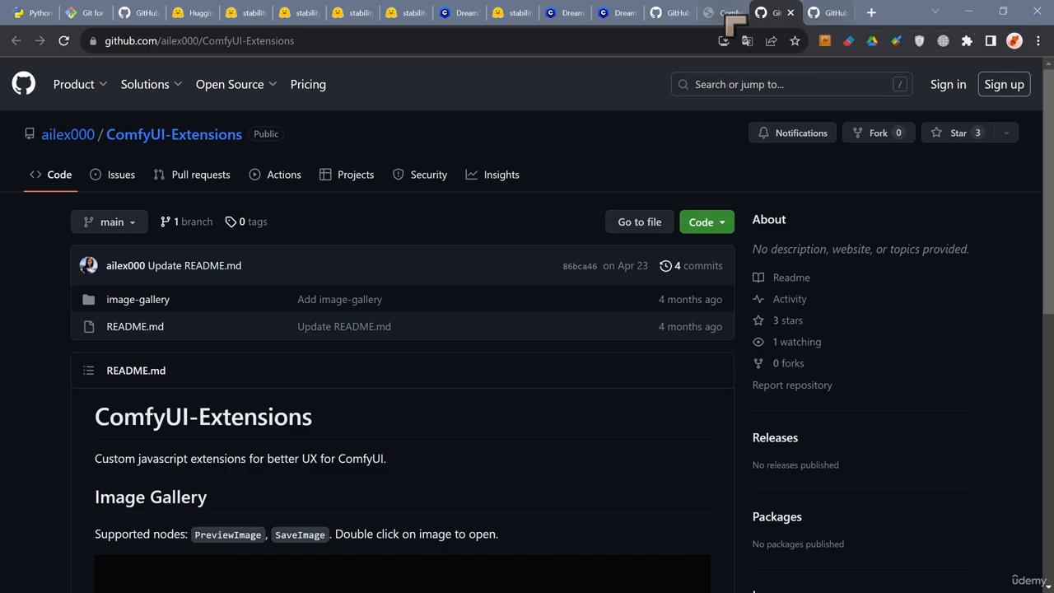
Return to the ComfyUI browser tab, filter the custom nodes to not-installed, and browse the available extensions
left_click(718, 12)
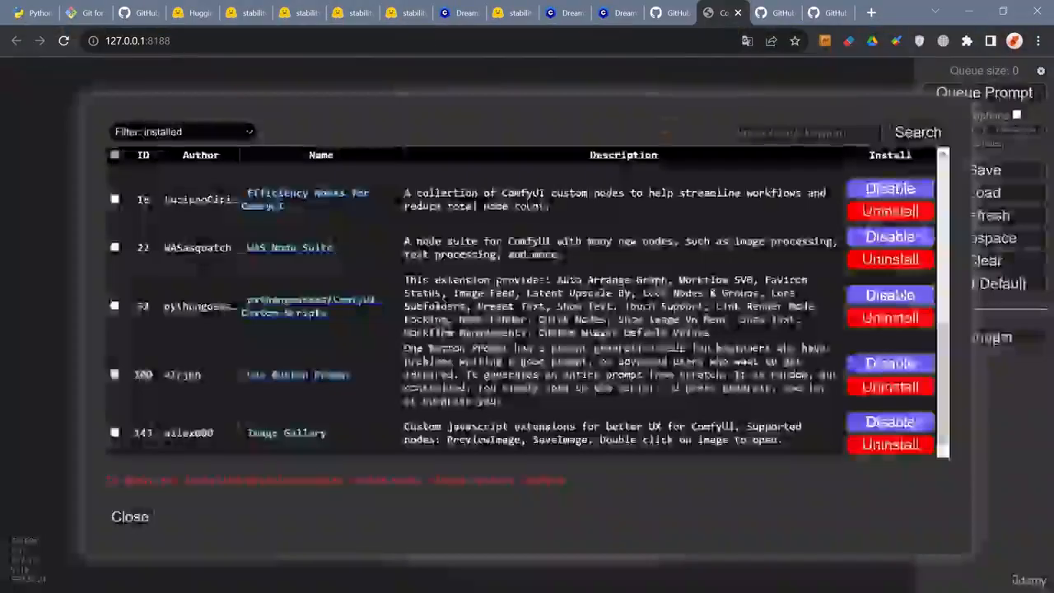
scroll(657, 404, "up", 1)
scroll(657, 404, "up", 5)
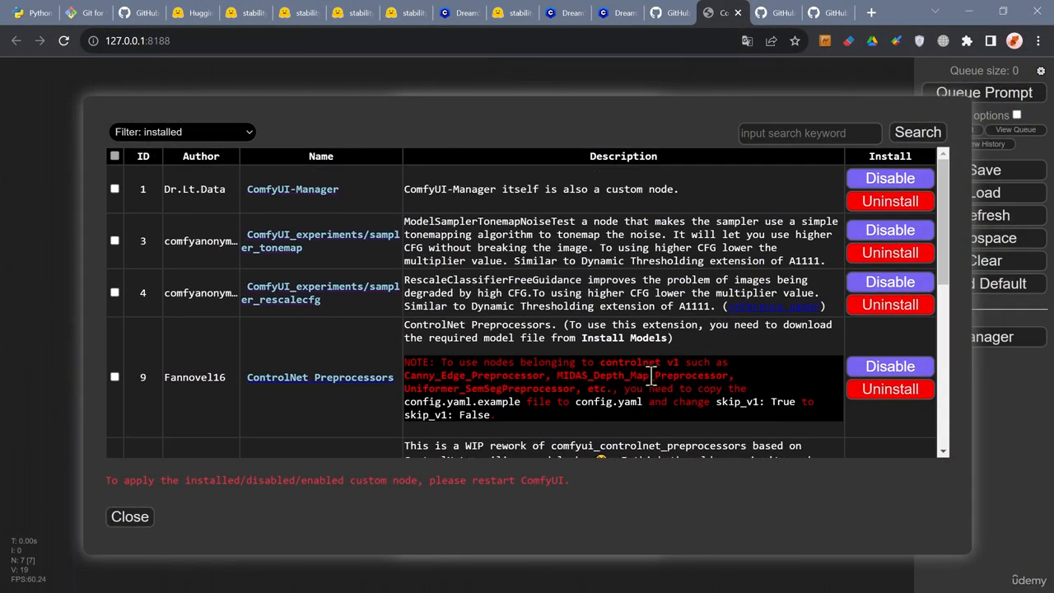
left_click(198, 134)
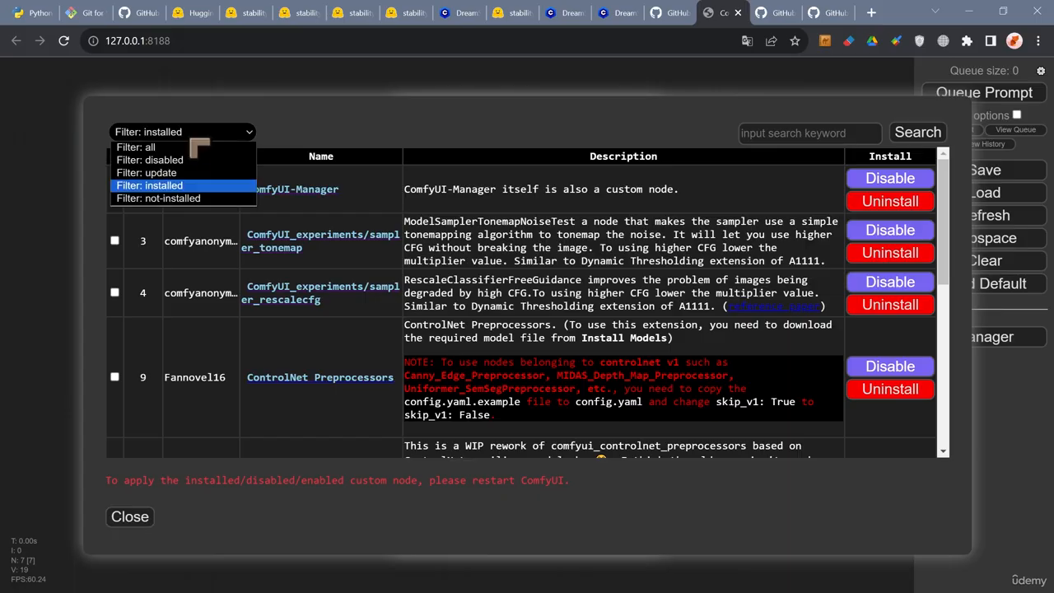
left_click(196, 200)
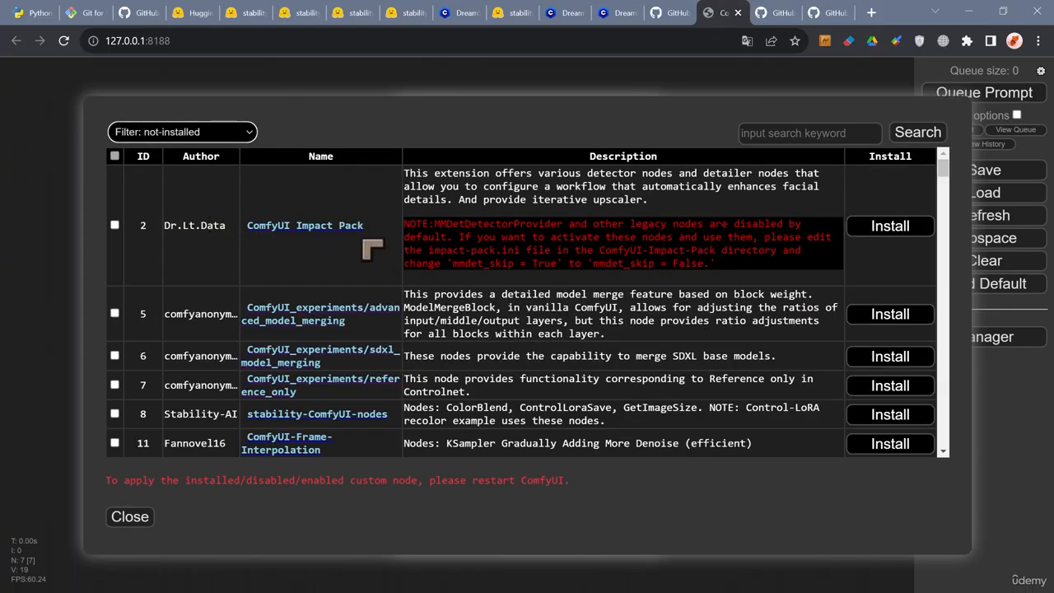
scroll(370, 272, "down", 12)
scroll(461, 276, "down", 12)
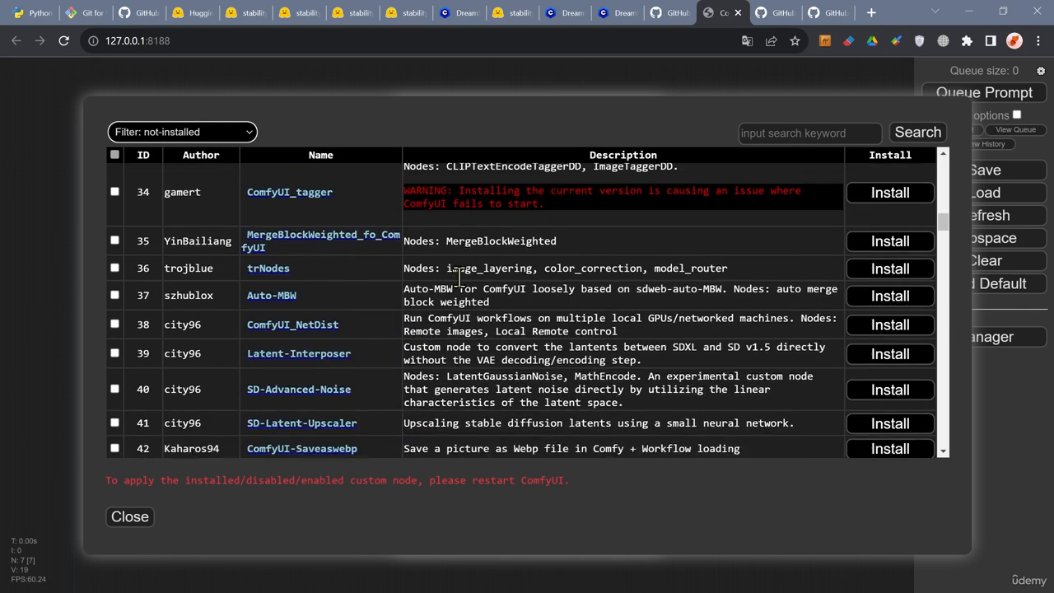
scroll(461, 284, "down", 10)
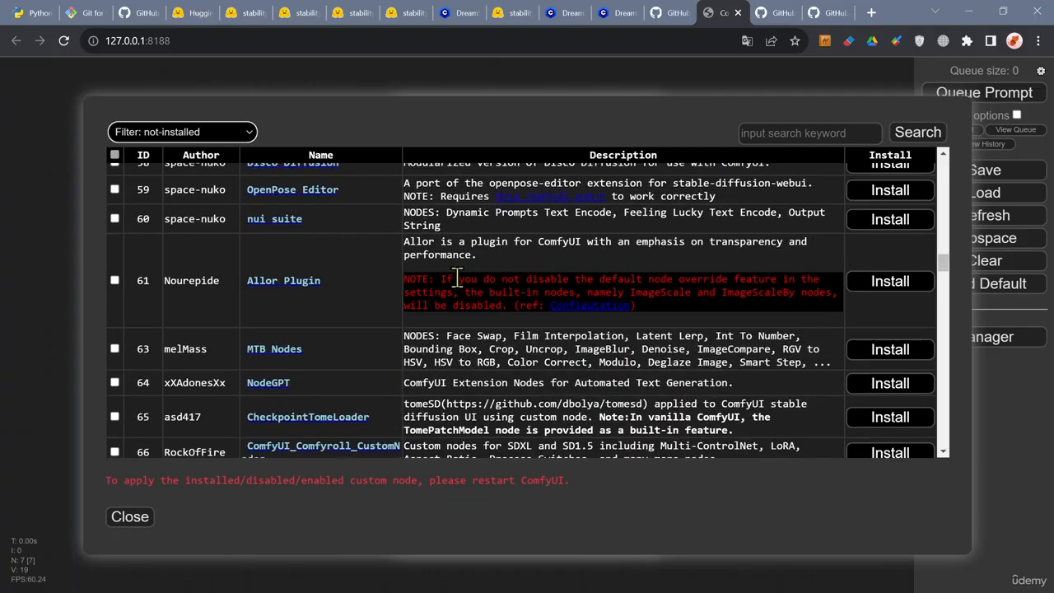
scroll(456, 281, "down", 4)
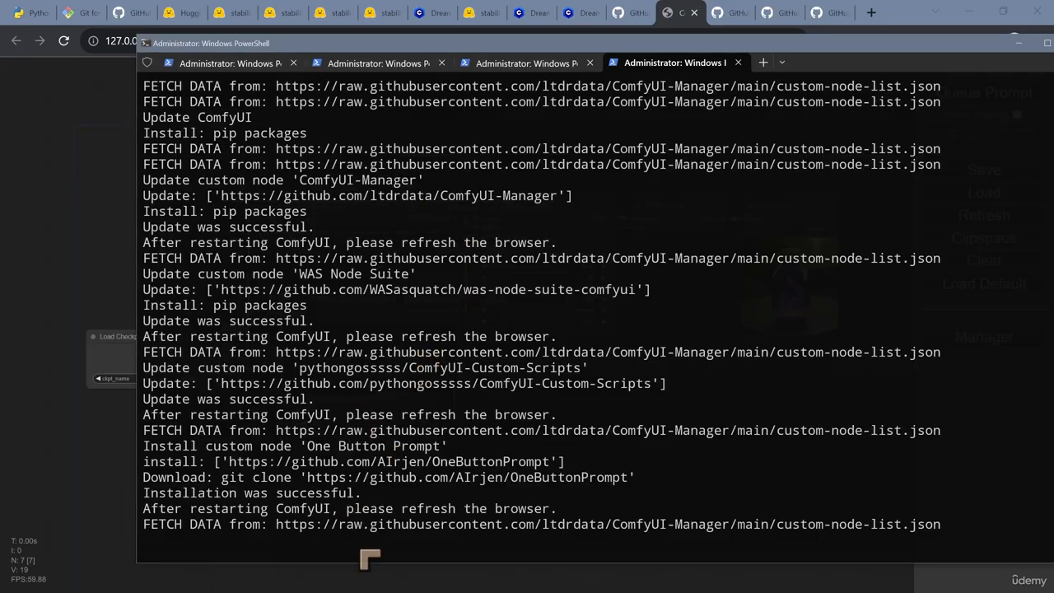
Stop the ComfyUI server in the PowerShell window, terminate its batch job, and restart it with .\run_nvidia_gpu.bat
key("ctrl+c")
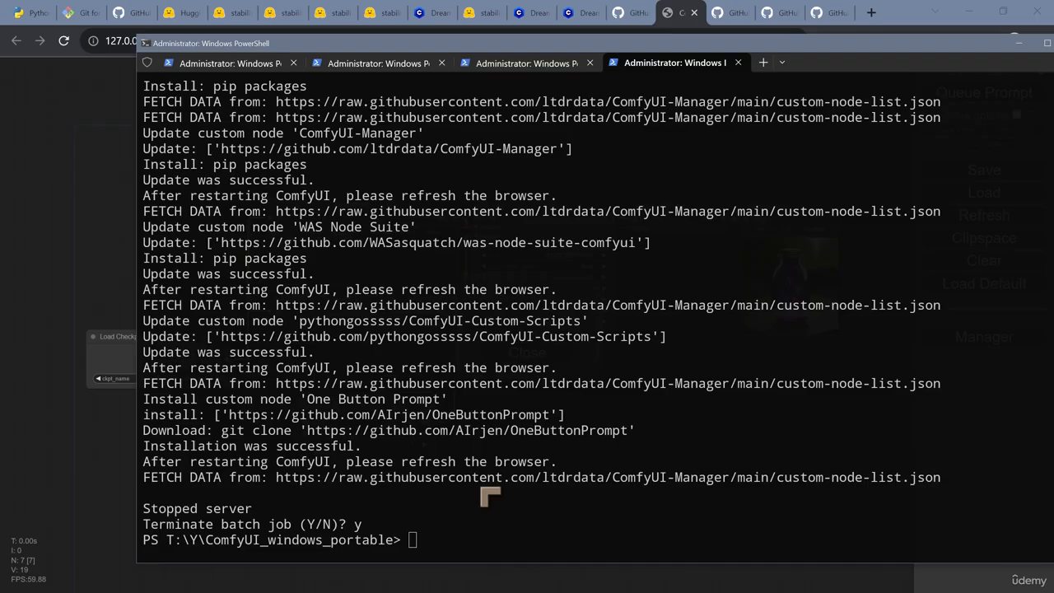
type(".\run_nvidia_gpu.bat")
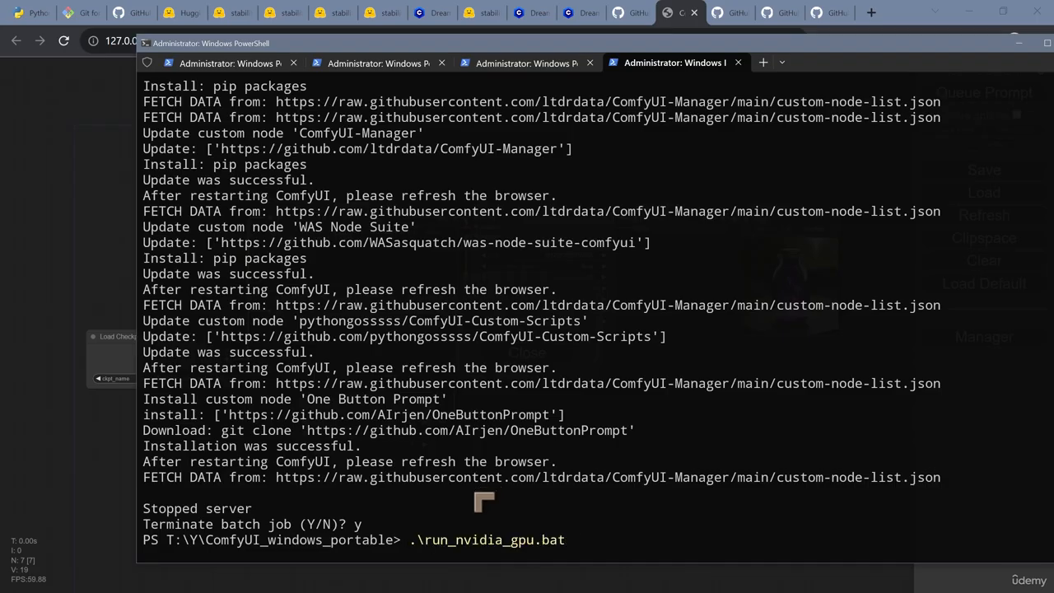
key("Return")
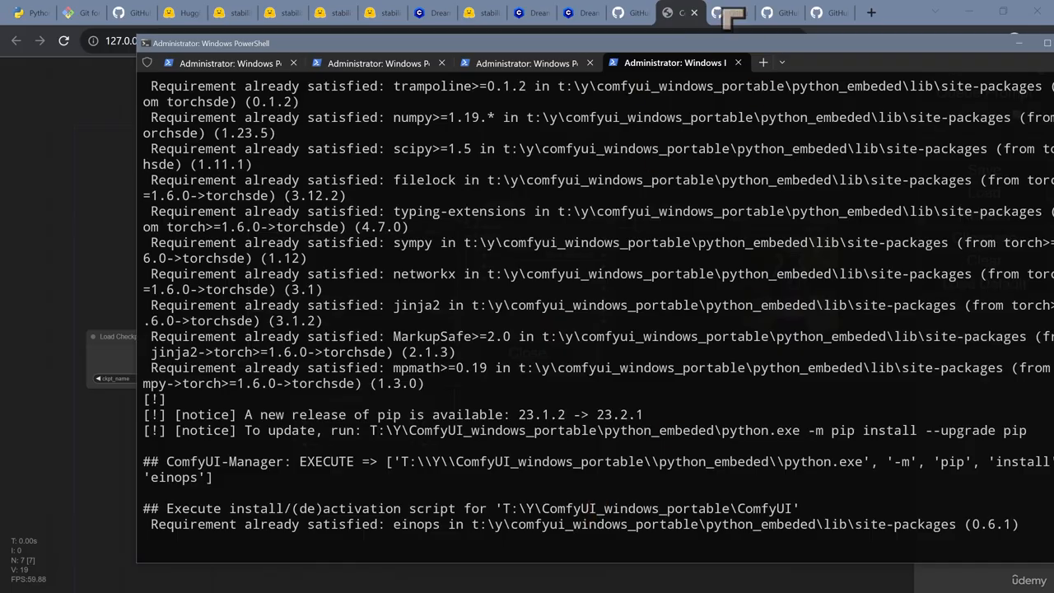
Move the PowerShell window out of the way and close the old disconnected ComfyUI browser tab
left_click_drag(815, 53, 0, 33)
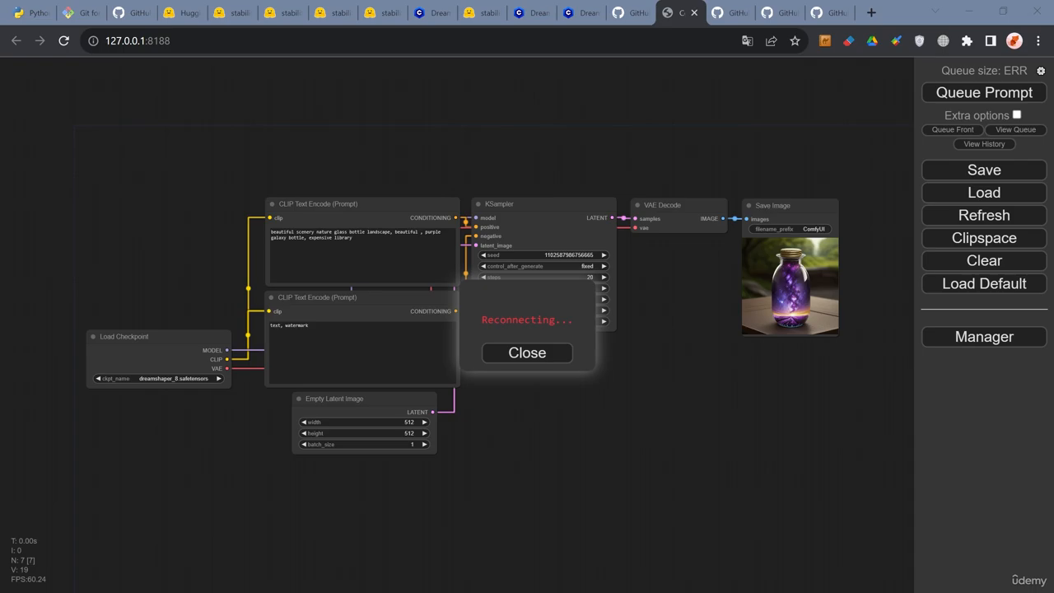
left_click_drag(0, 16, 0, 51)
left_click(693, 12)
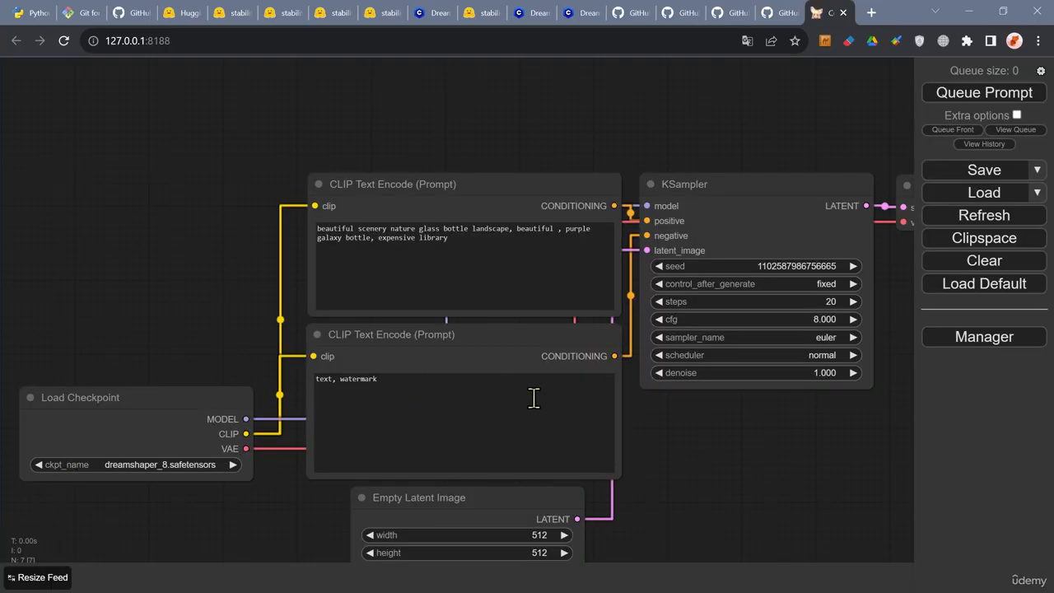
Inspect the reloaded workflow and the additional options offered for loading and saving workflows
scroll(787, 480, "down", 1)
left_click_drag(786, 480, 759, 454)
scroll(784, 438, "down", 1)
scroll(788, 440, "up", 2)
scroll(783, 437, "down", 1)
scroll(706, 416, "down", 1)
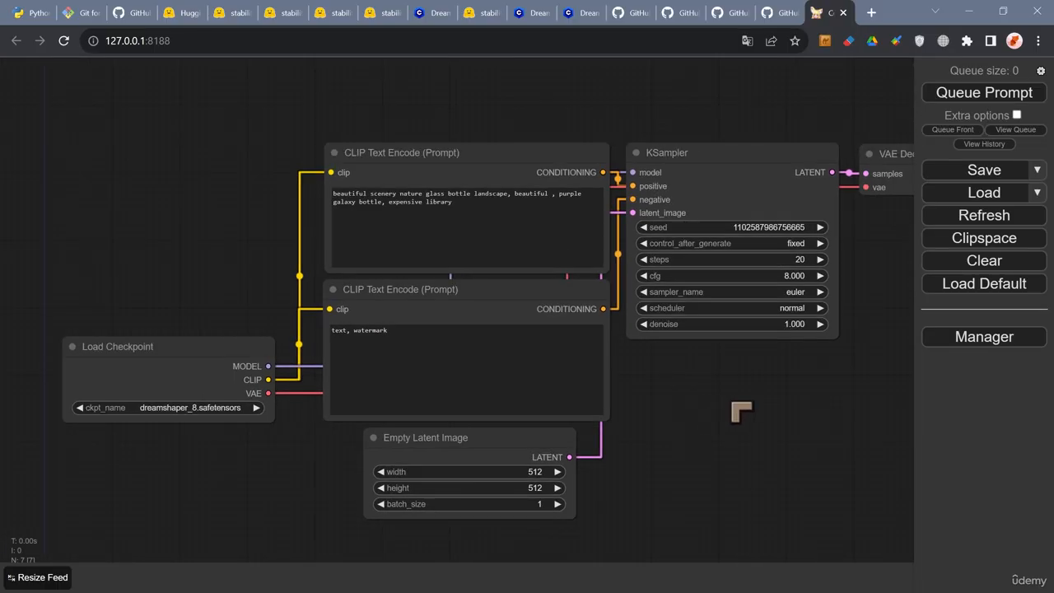
left_click_drag(742, 412, 711, 382)
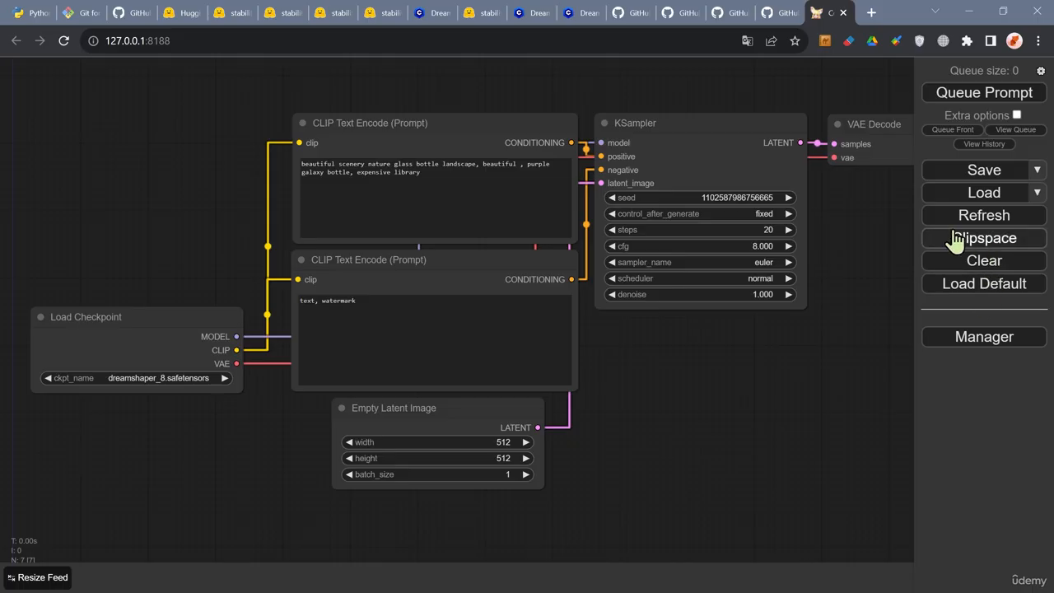
left_click(1036, 192)
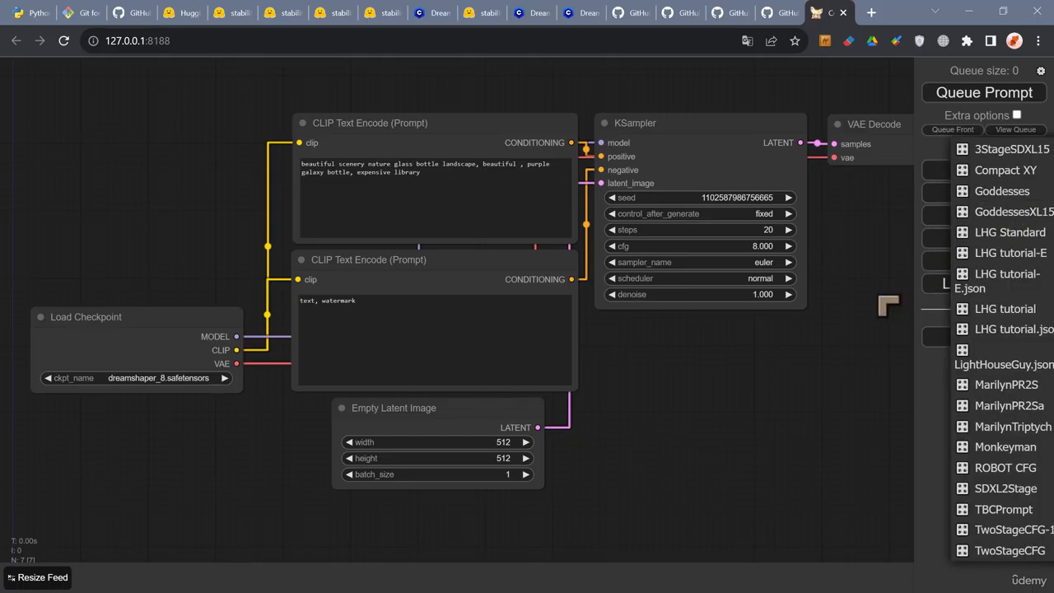
left_click(1036, 170)
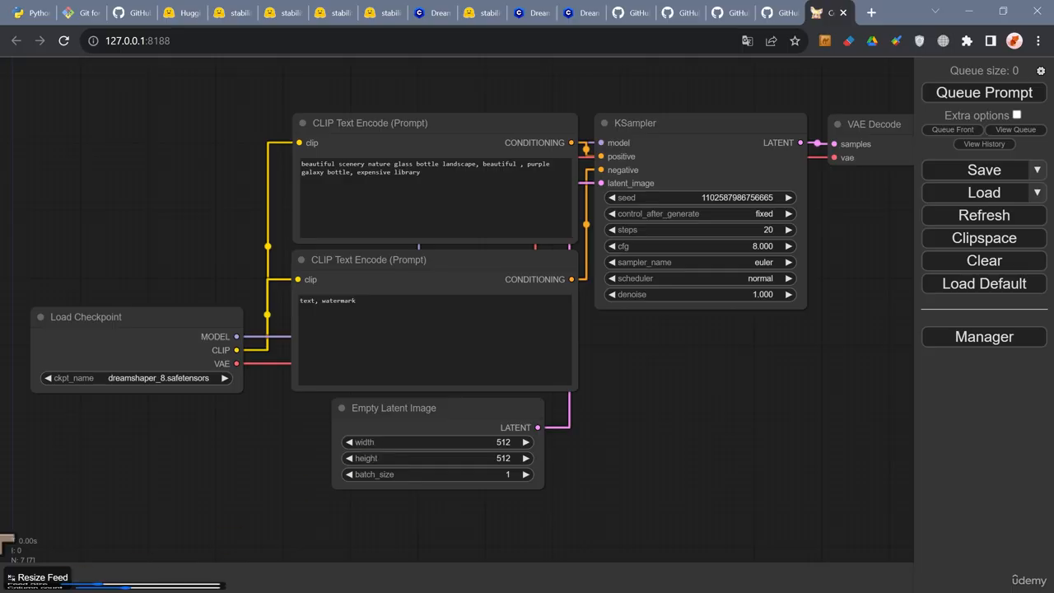
Open ComfyUI Manager, check the custom nodes list and the manager's options, and close it
left_click(933, 339)
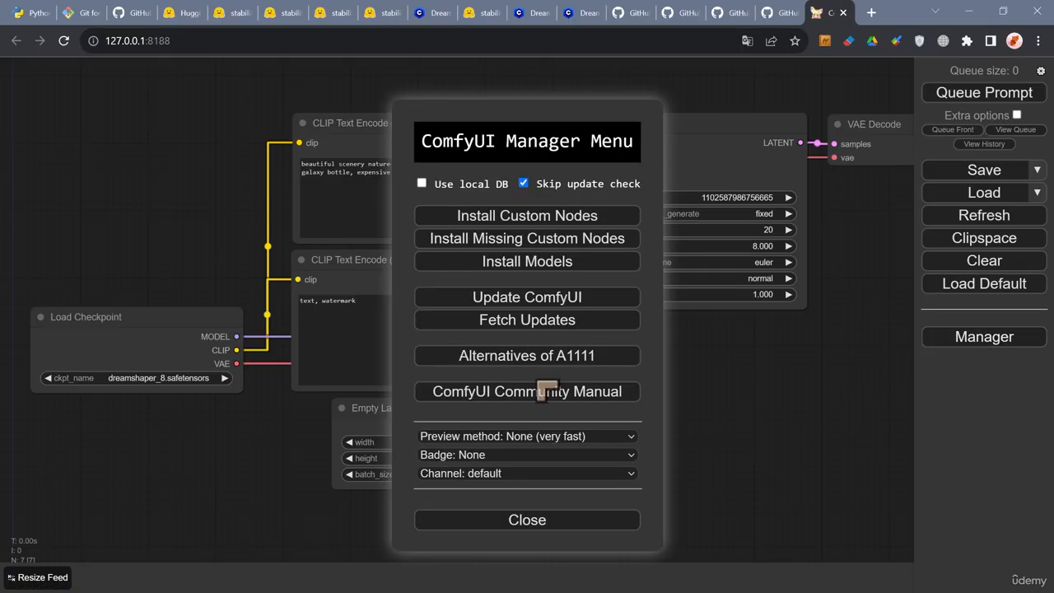
left_click(525, 218)
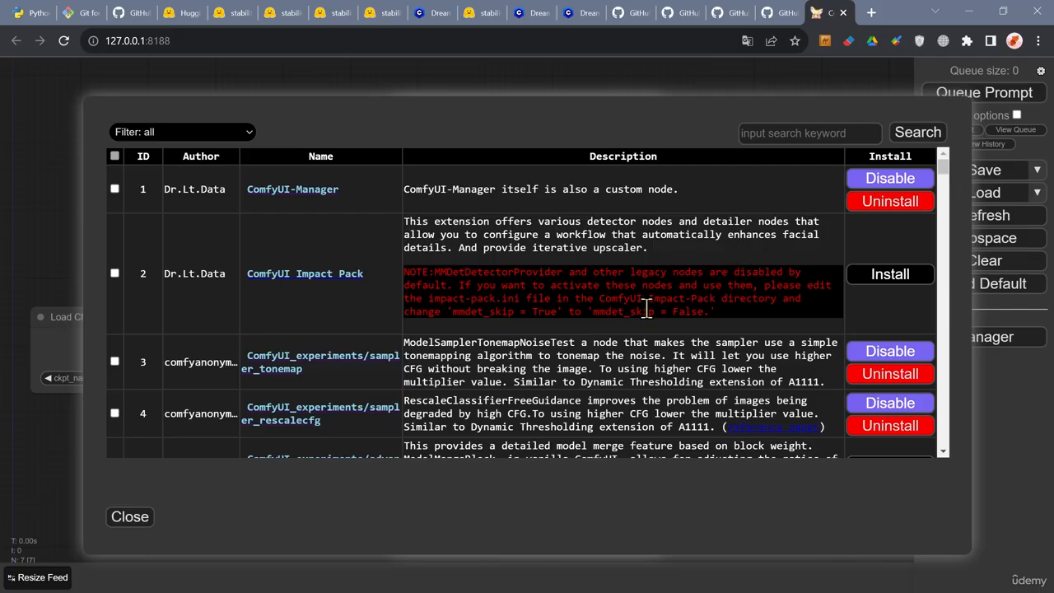
left_click(125, 519)
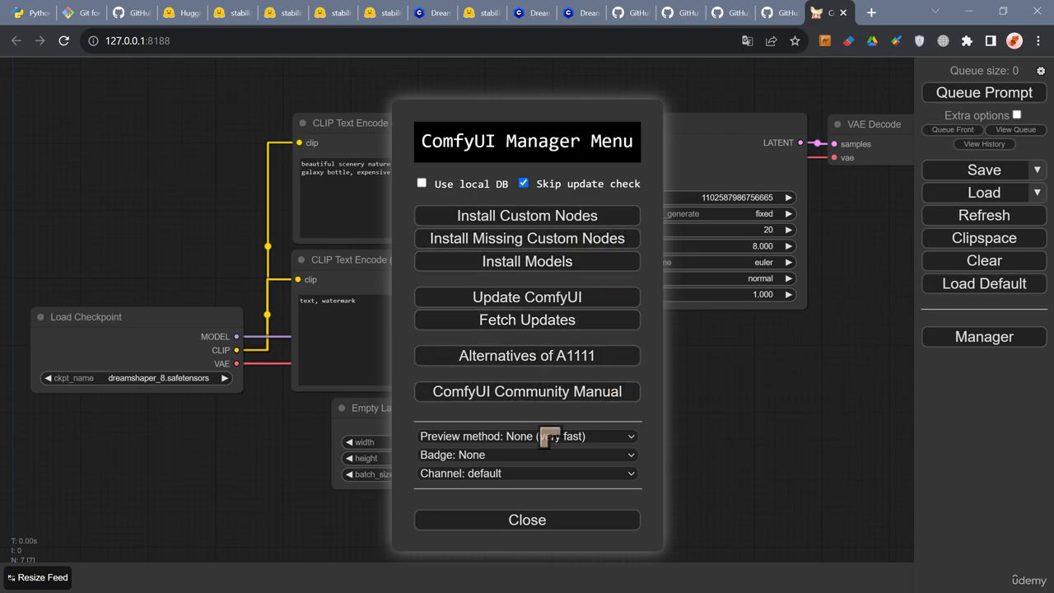
key("alt+Tab")
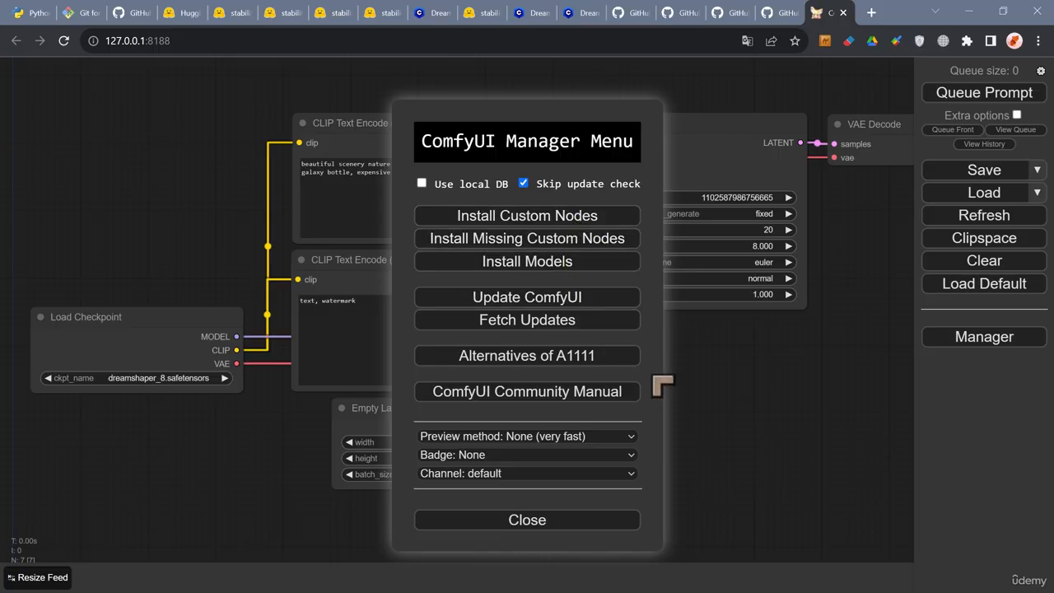
left_click(557, 527)
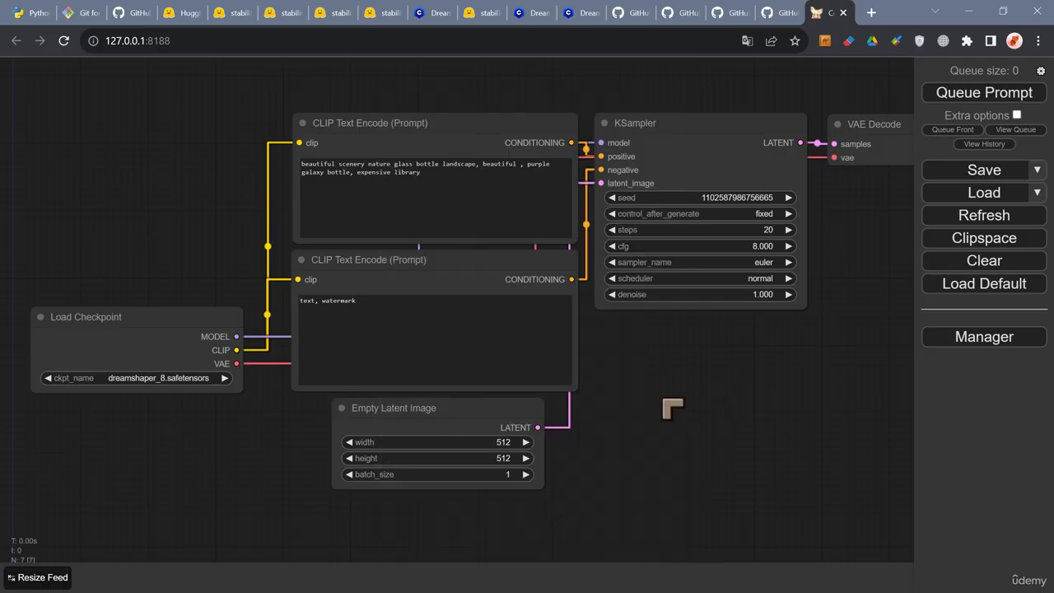
Set the Link Render Mode to Linear in the ComfyUI settings
left_click(1041, 72)
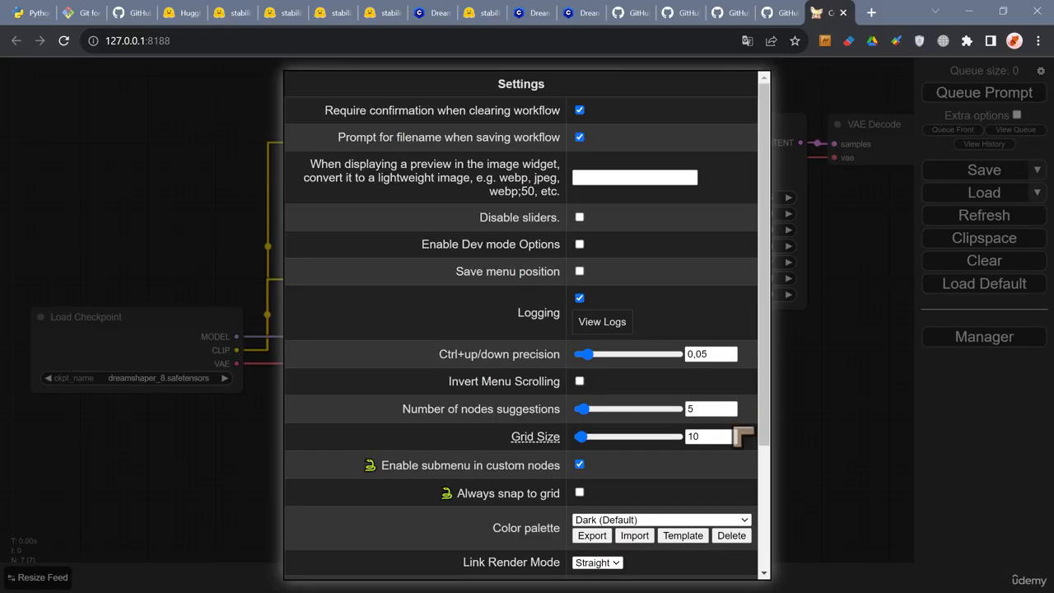
left_click(600, 563)
left_click(591, 538)
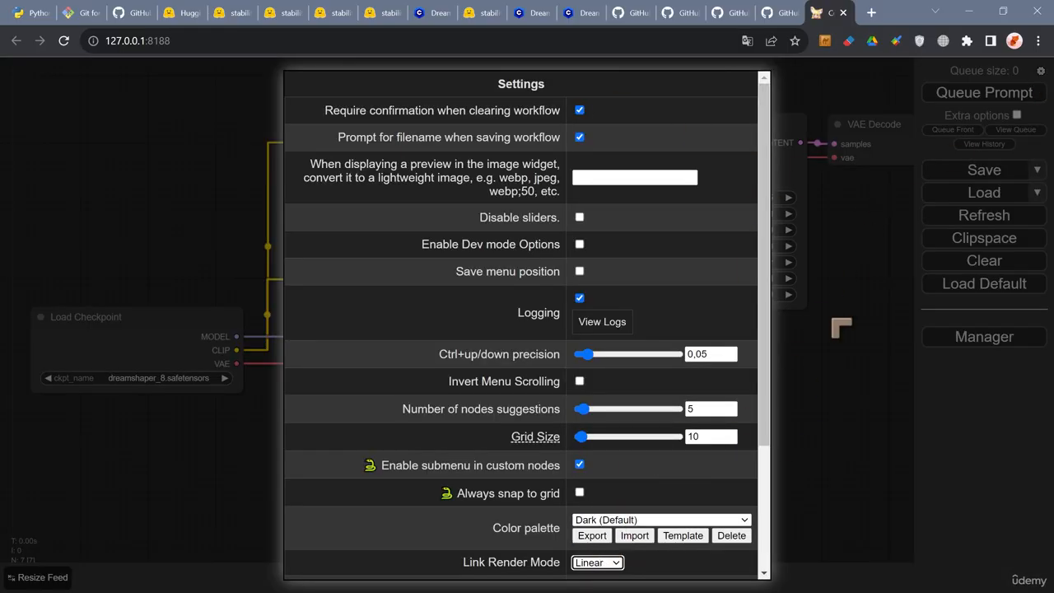
scroll(659, 560, "down", 3)
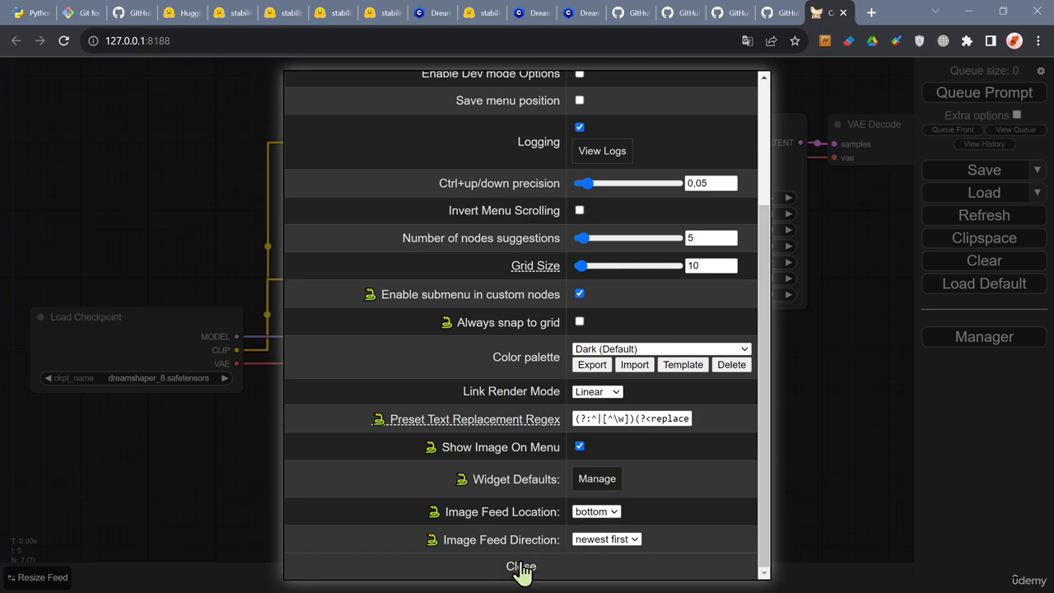
Close the settings and nudge the positive-prompt CLIP Text Encode node slightly to check the straightened links
left_click(591, 568)
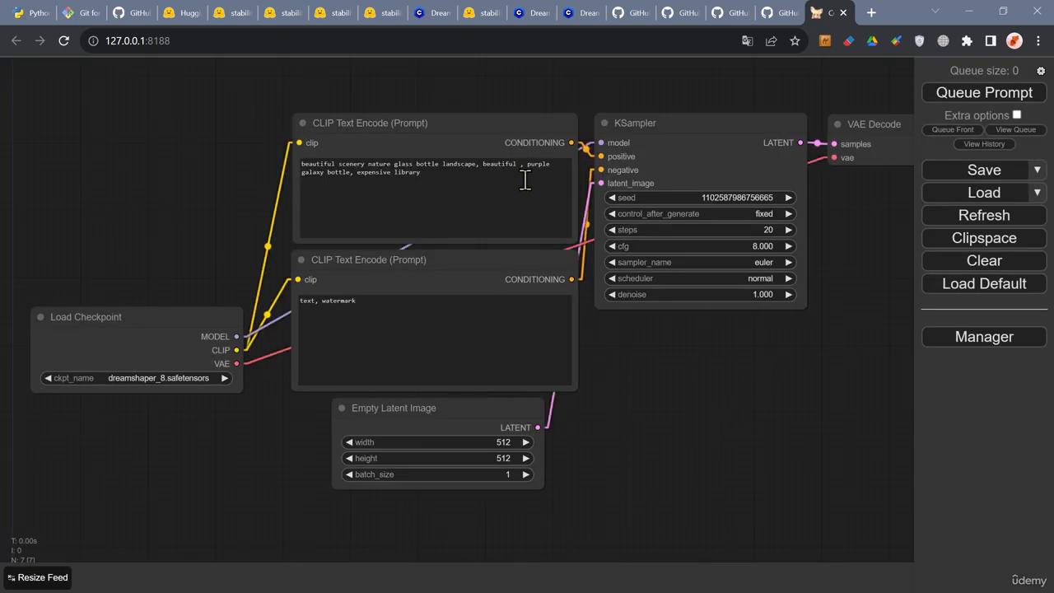
mouse_move(459, 120)
left_mouse_down()
mouse_move(379, 113)
mouse_move(452, 109)
mouse_move(461, 121)
left_mouse_up()
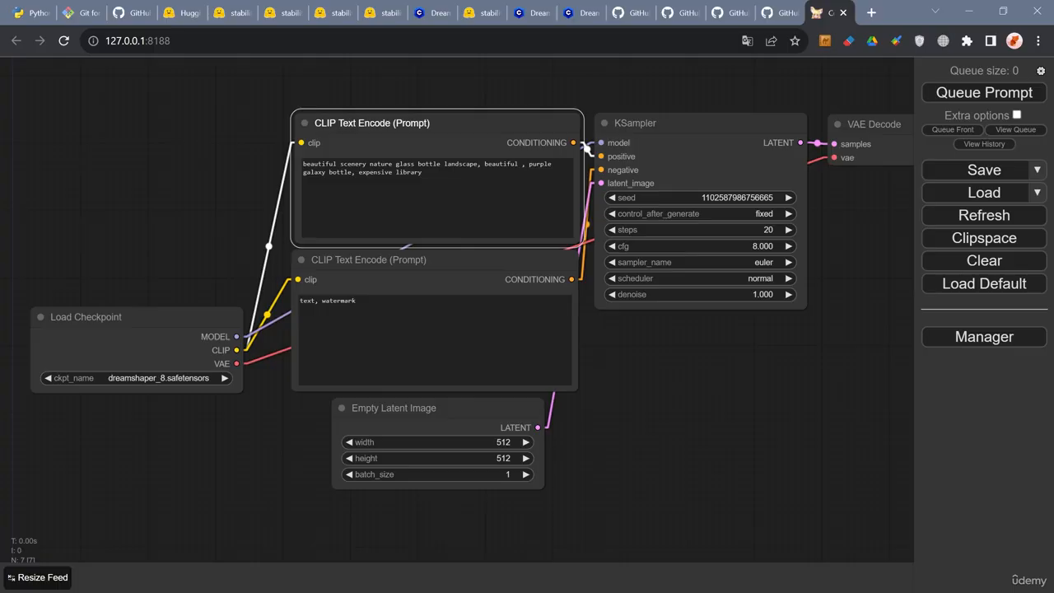
Review the available and installed extensions in ComfyUI Manager's custom nodes list, through ControlNet Preprocessors, and return to the workflow
left_click(1005, 336)
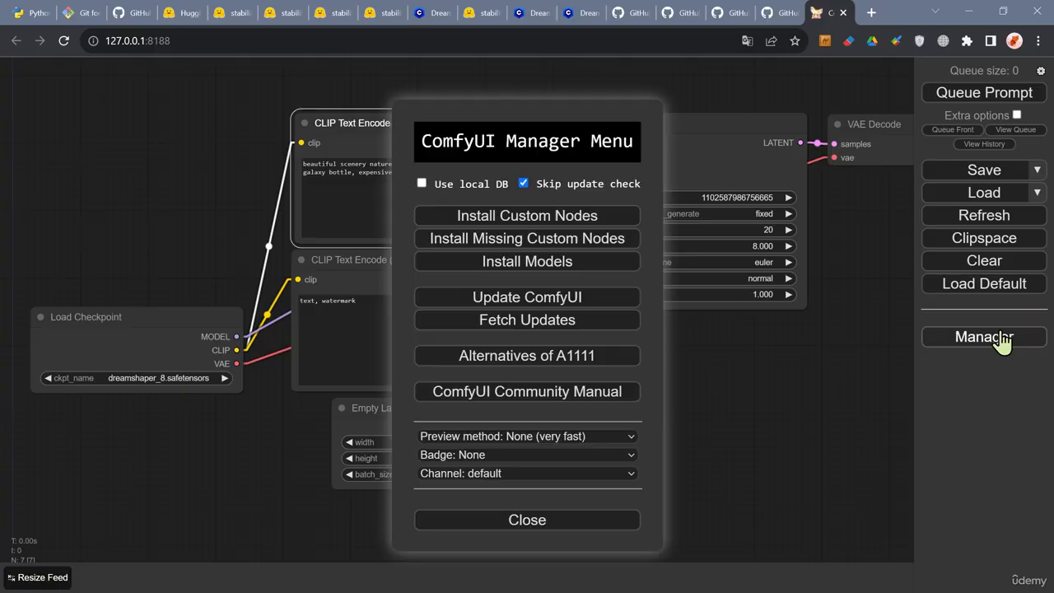
left_click(568, 218)
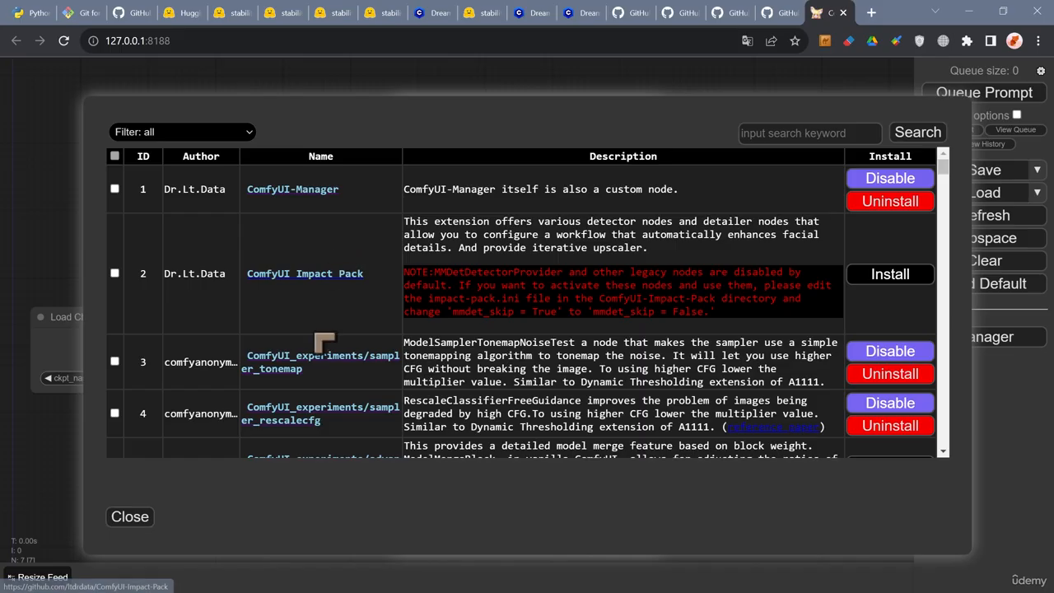
scroll(331, 344, "down", 3)
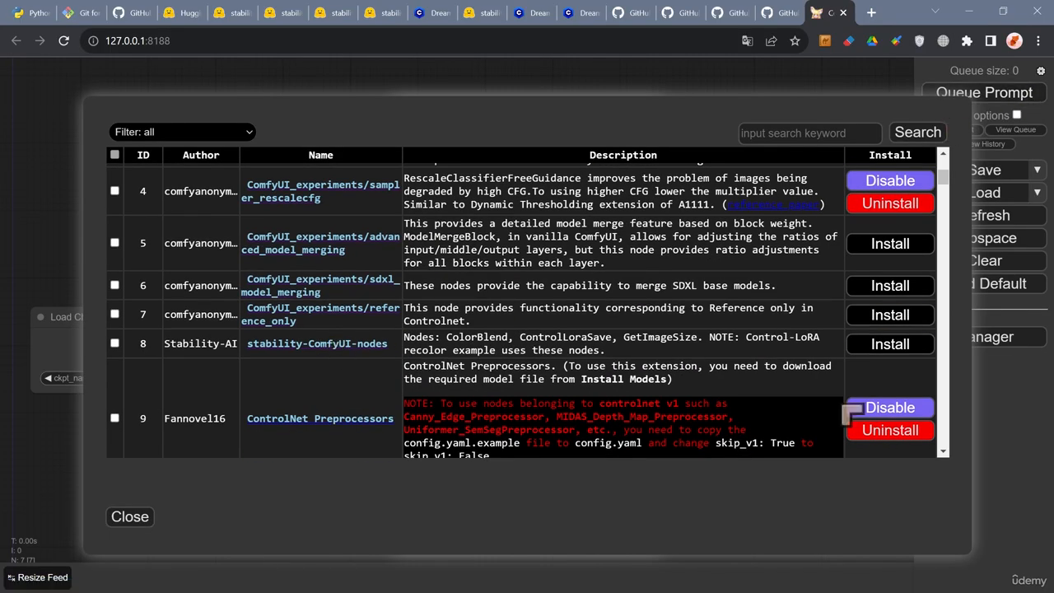
left_click(130, 516)
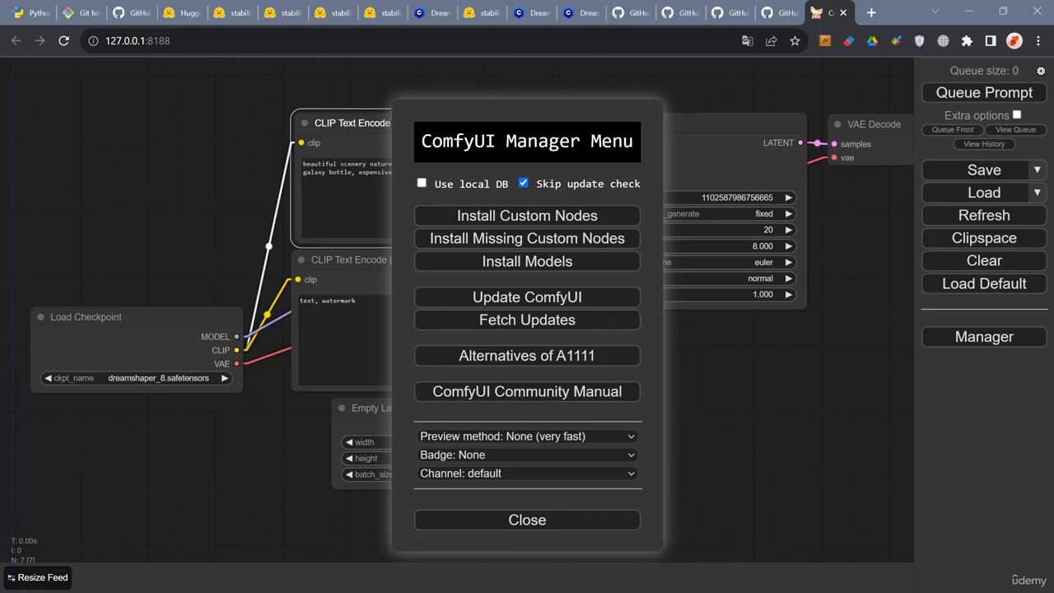
left_click(502, 520)
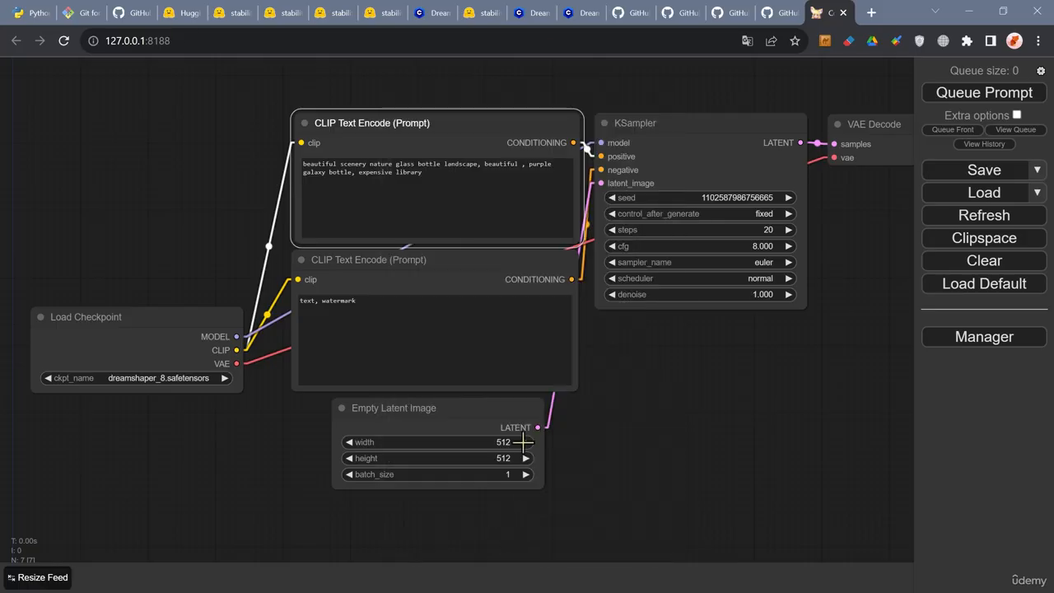